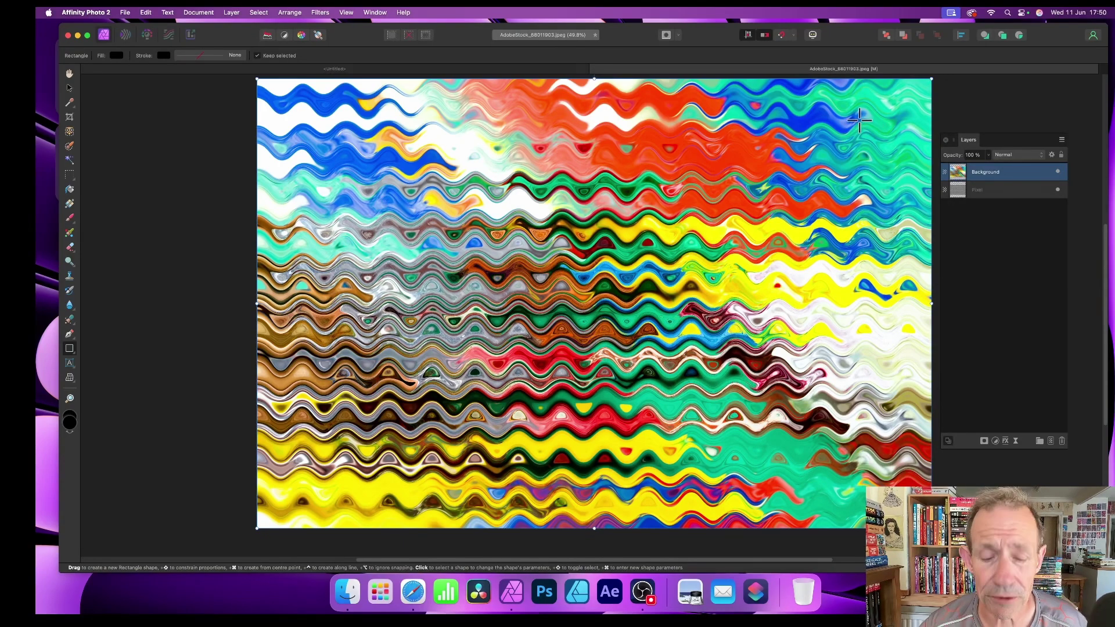
Undo twice to remove the wave displacement and the texture layer, leaving only the Background photo.
key(super+z)
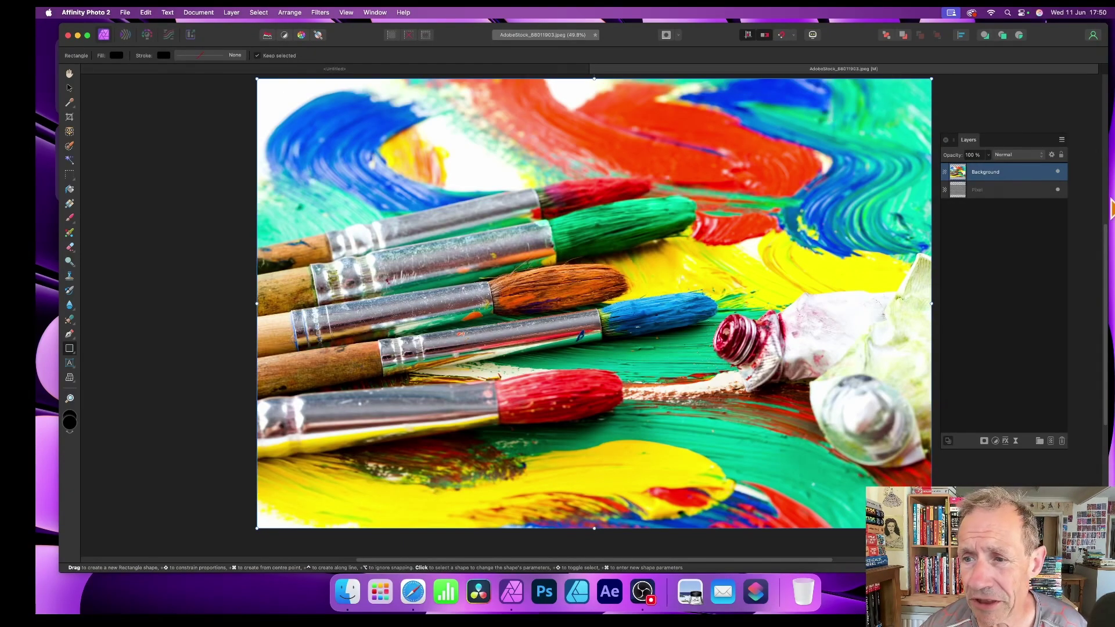
key(super+z)
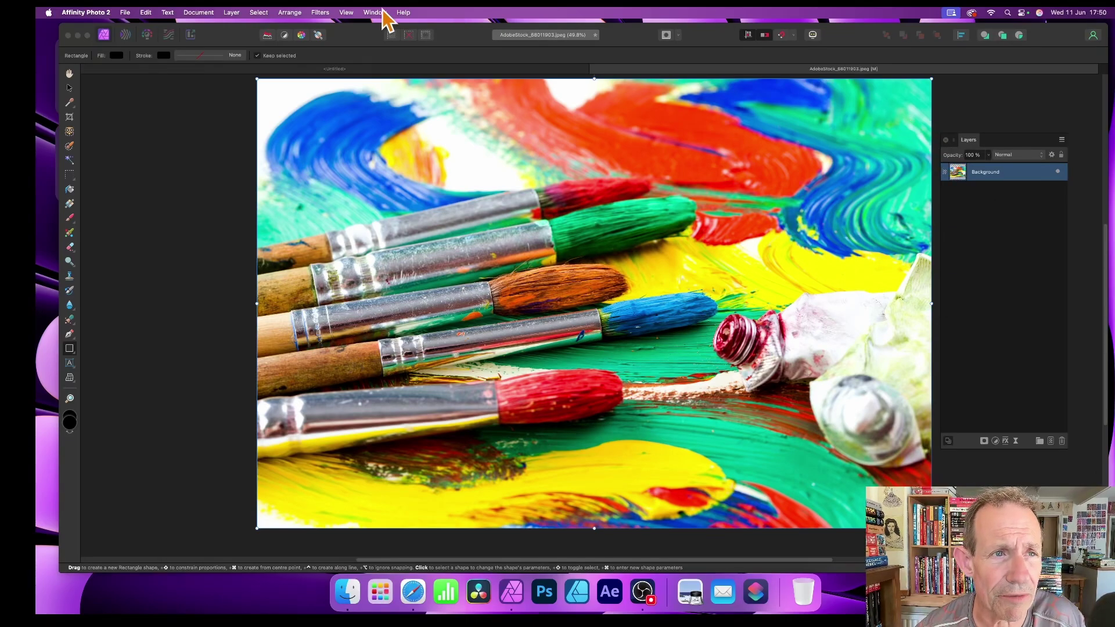
Create a new pixel layer above the Background and apply a solid black fill to it.
click(232, 12)
click(238, 54)
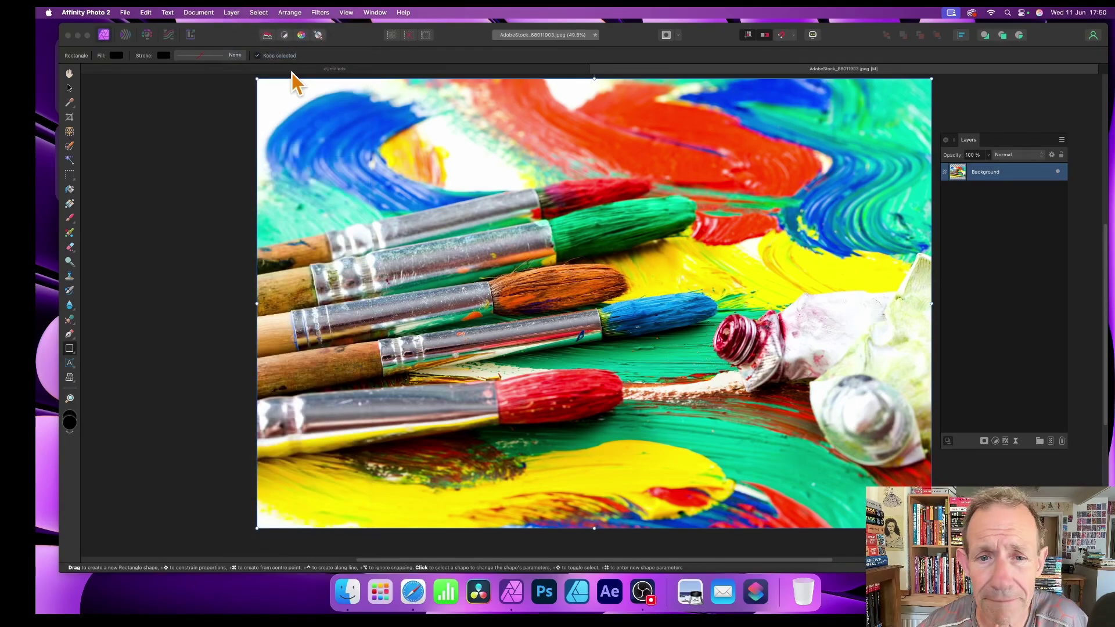
click(147, 13)
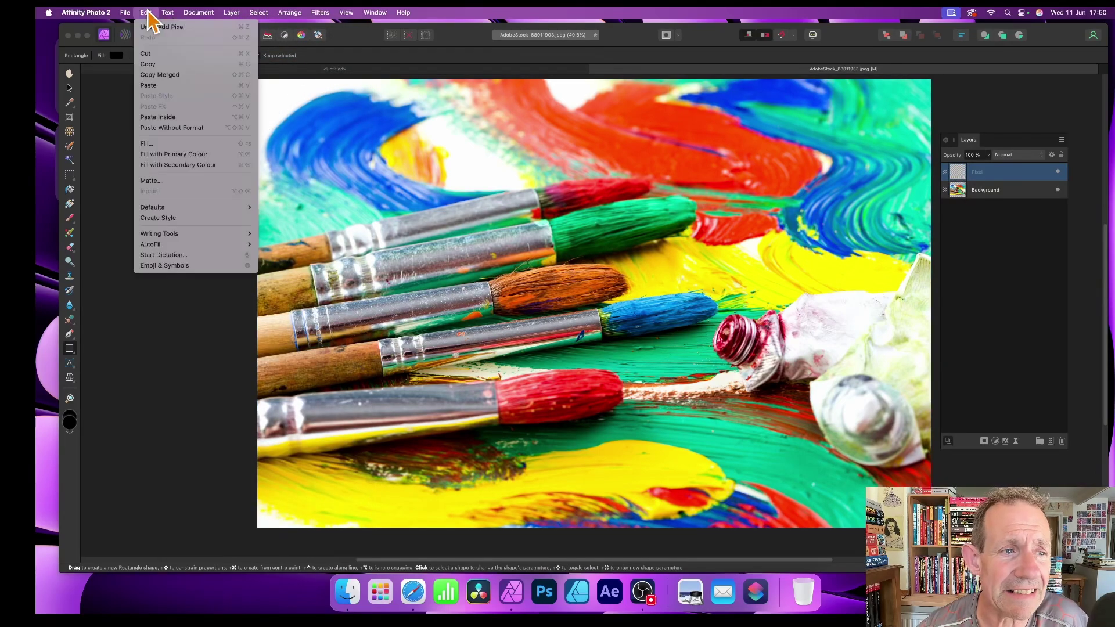
click(178, 144)
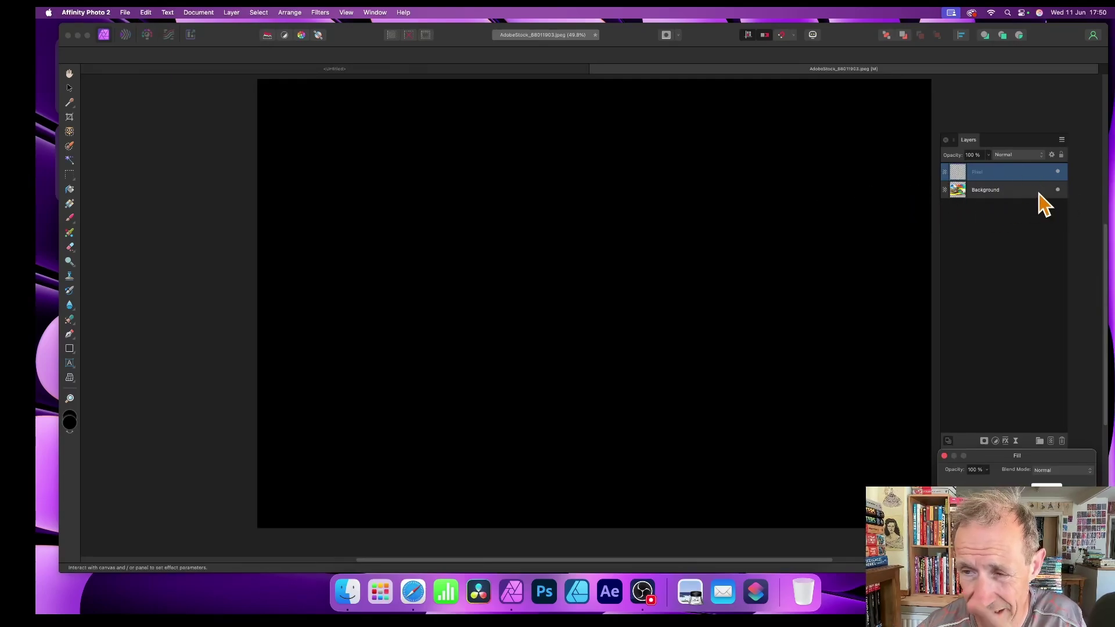
drag(1029, 456, 728, 191)
click(774, 277)
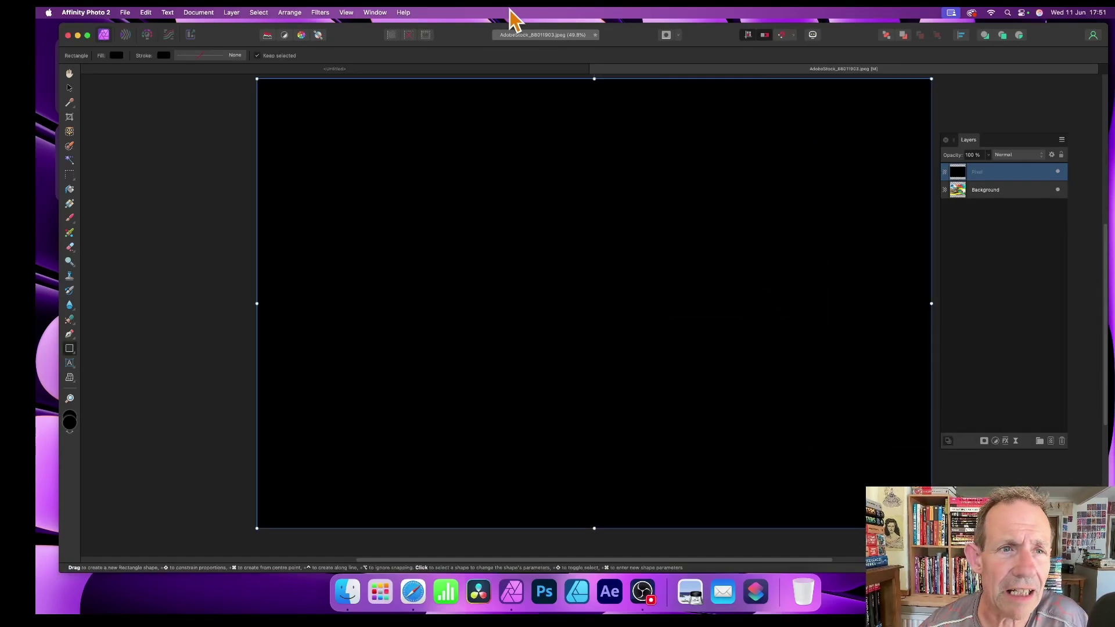
Open the Procedural Texture filter on the black layer and load the Waves preset.
click(320, 13)
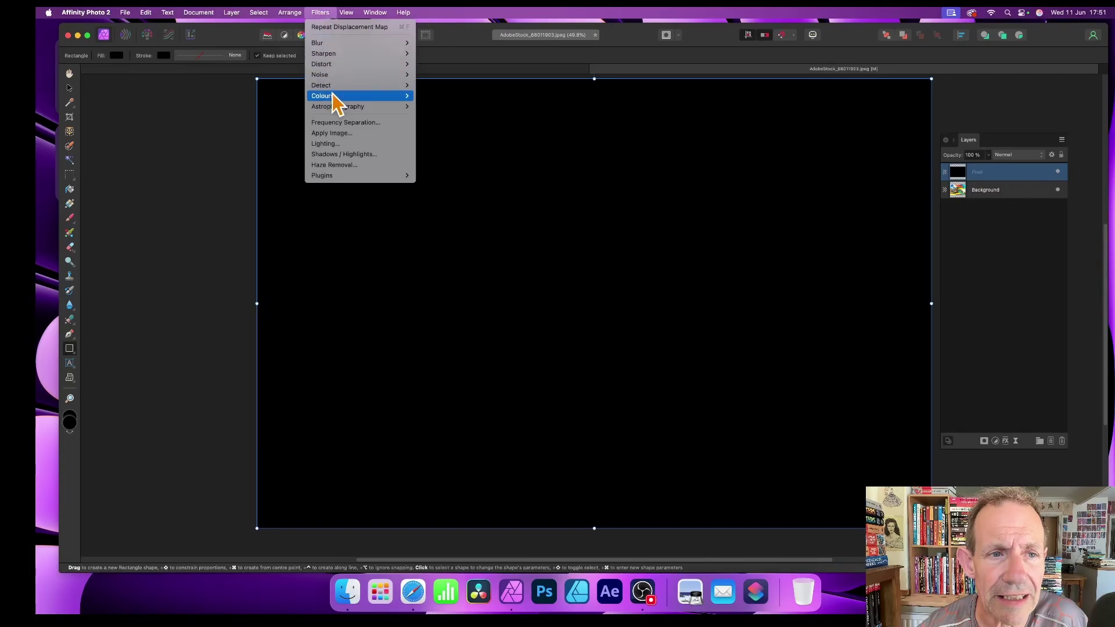
mouse_move(333, 100)
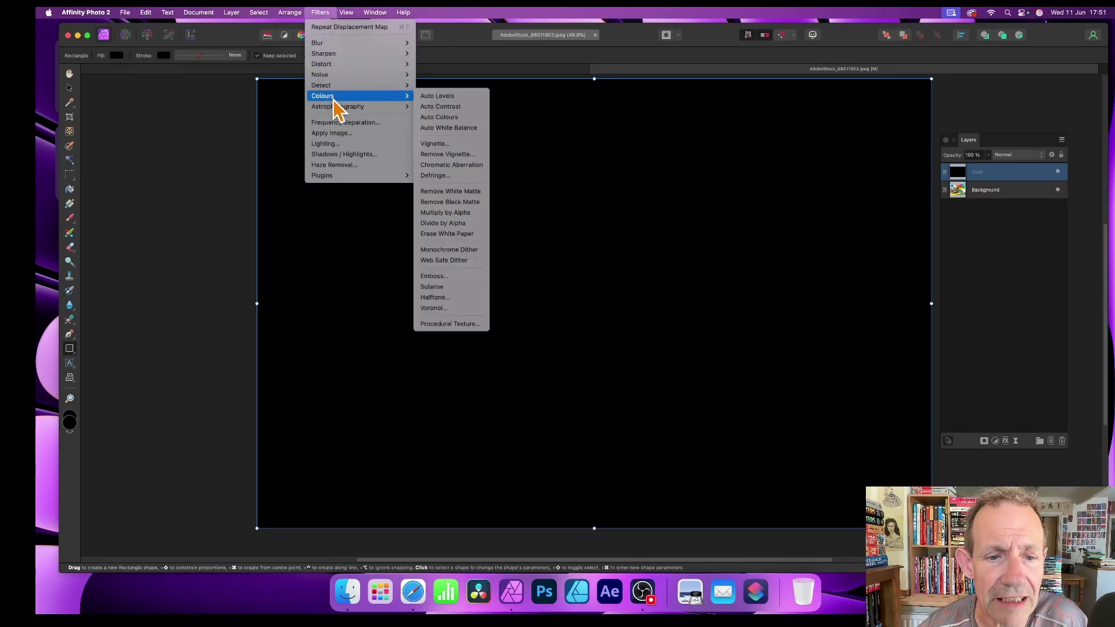
click(465, 324)
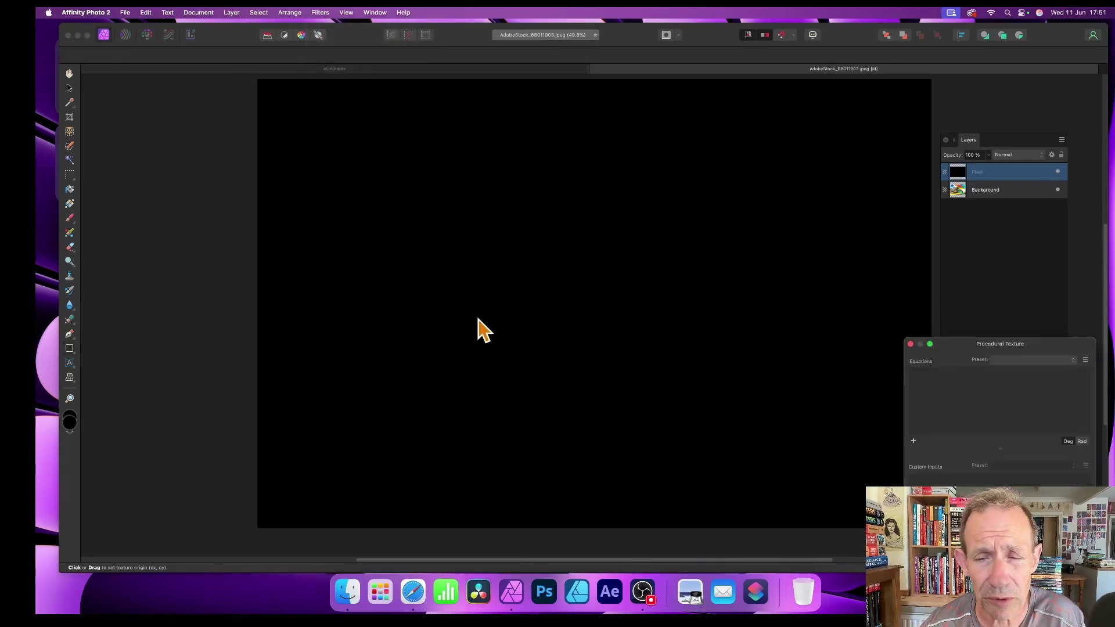
drag(1010, 344, 656, 127)
click(653, 139)
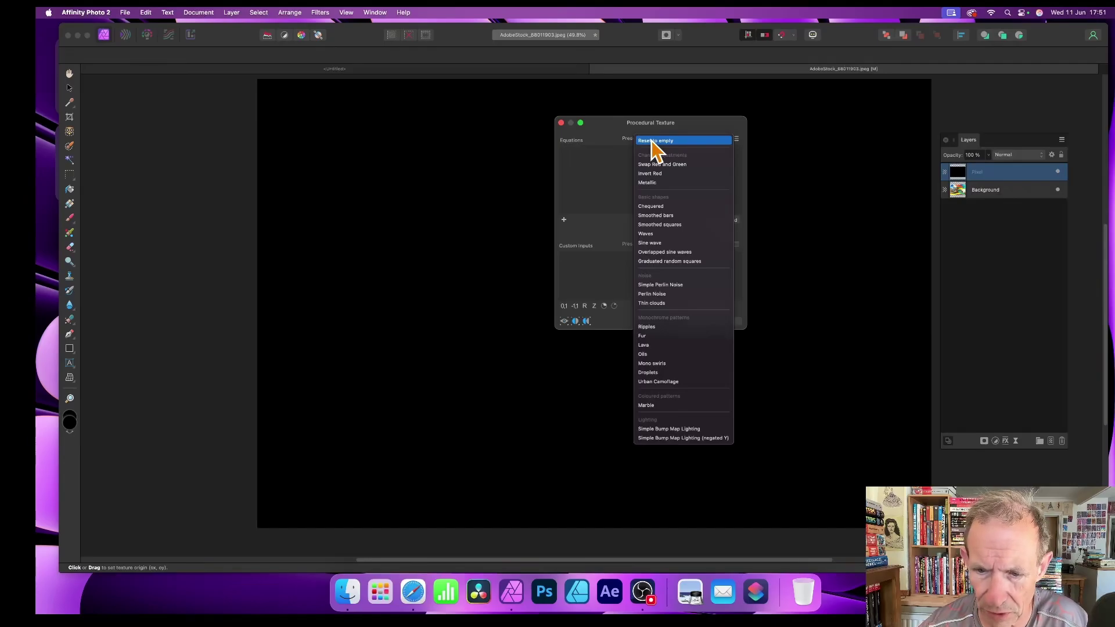
click(665, 235)
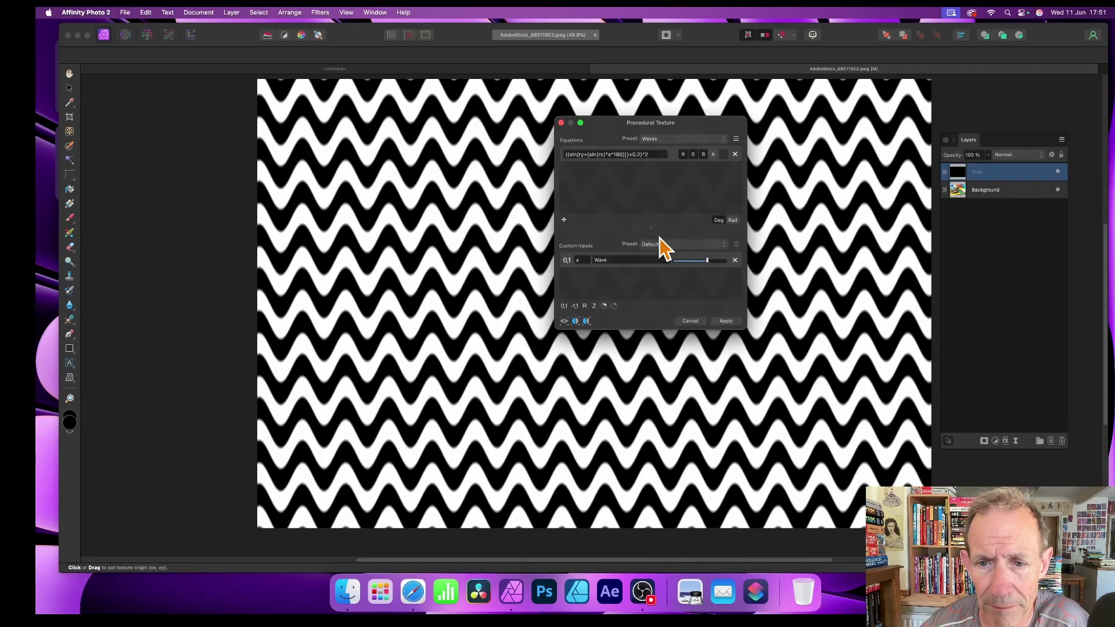
After briefly trying the Sine wave preset, return to Waves, flatten the Wave value, and apply.
click(691, 245)
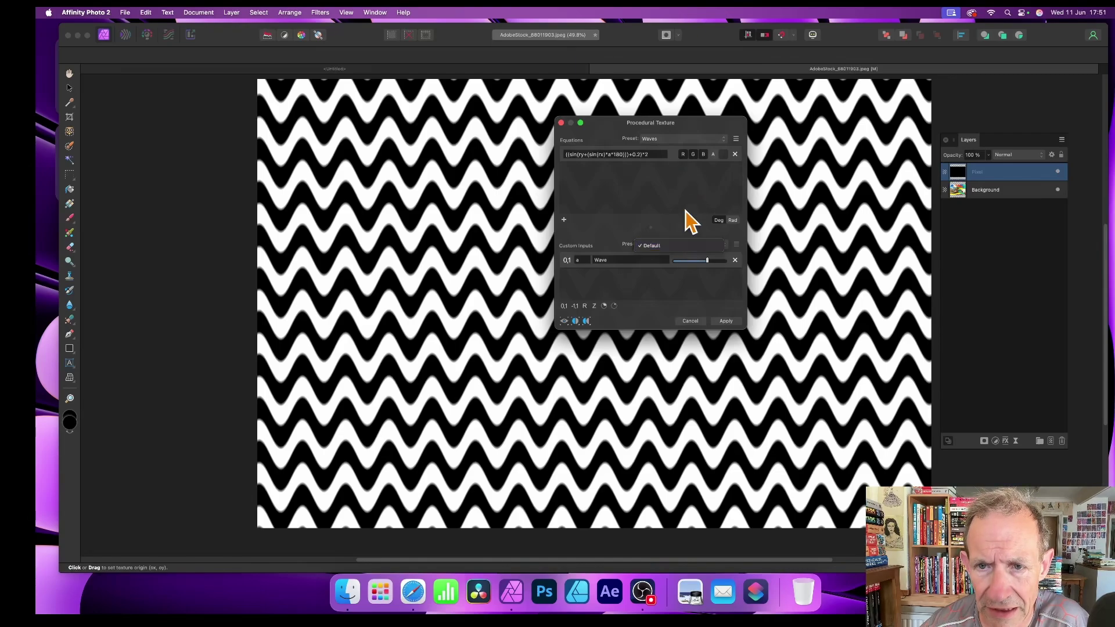
click(680, 141)
click(679, 141)
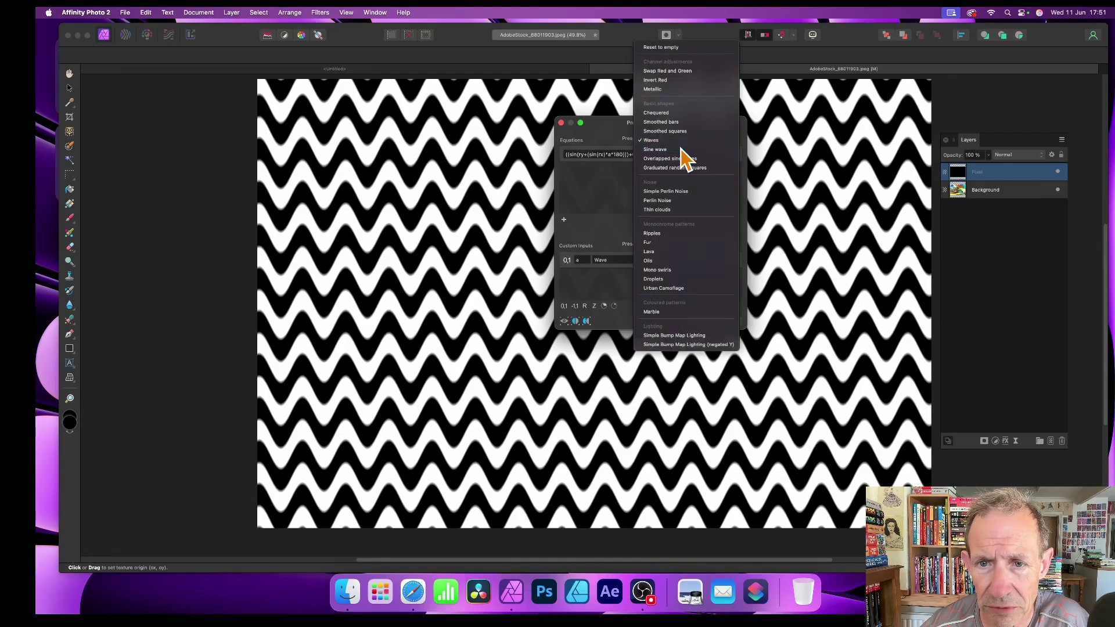
click(668, 150)
click(678, 143)
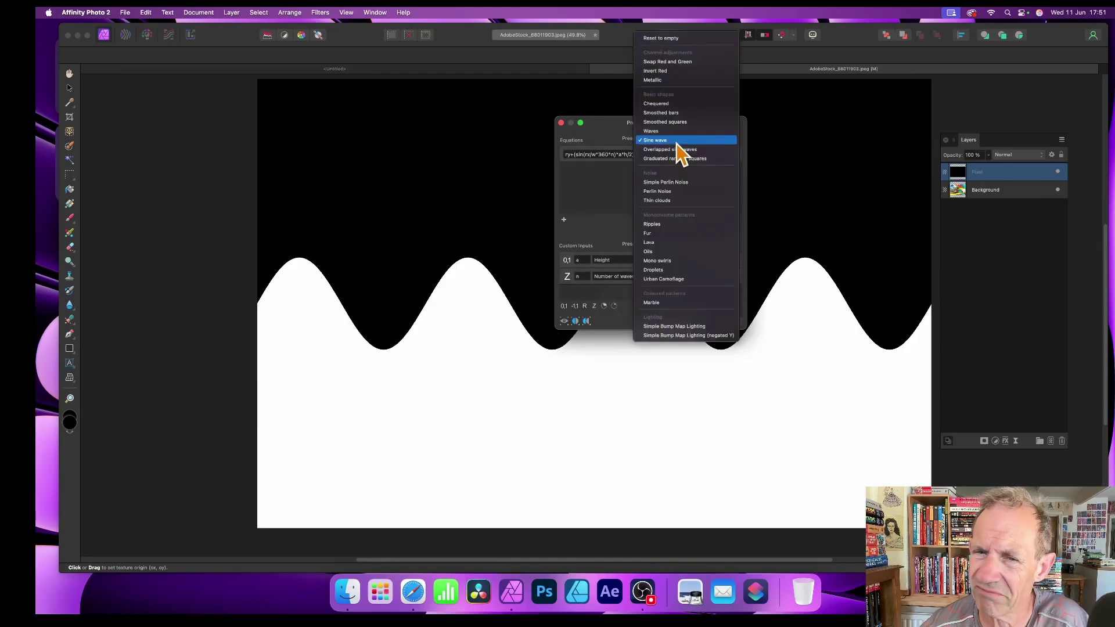
click(673, 132)
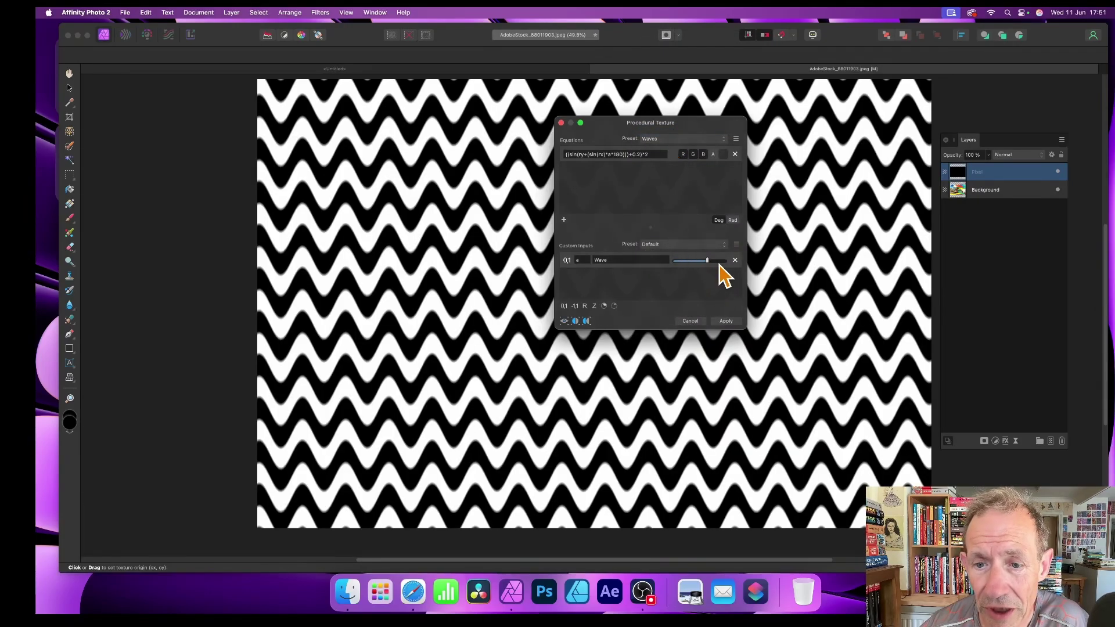
drag(707, 260, 688, 261)
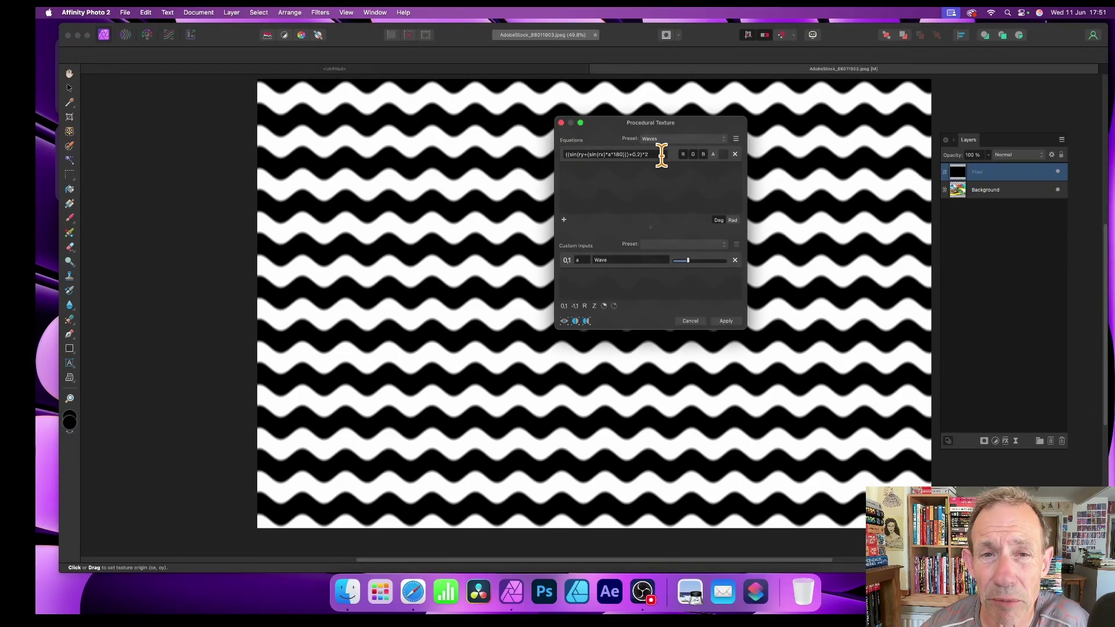
click(736, 321)
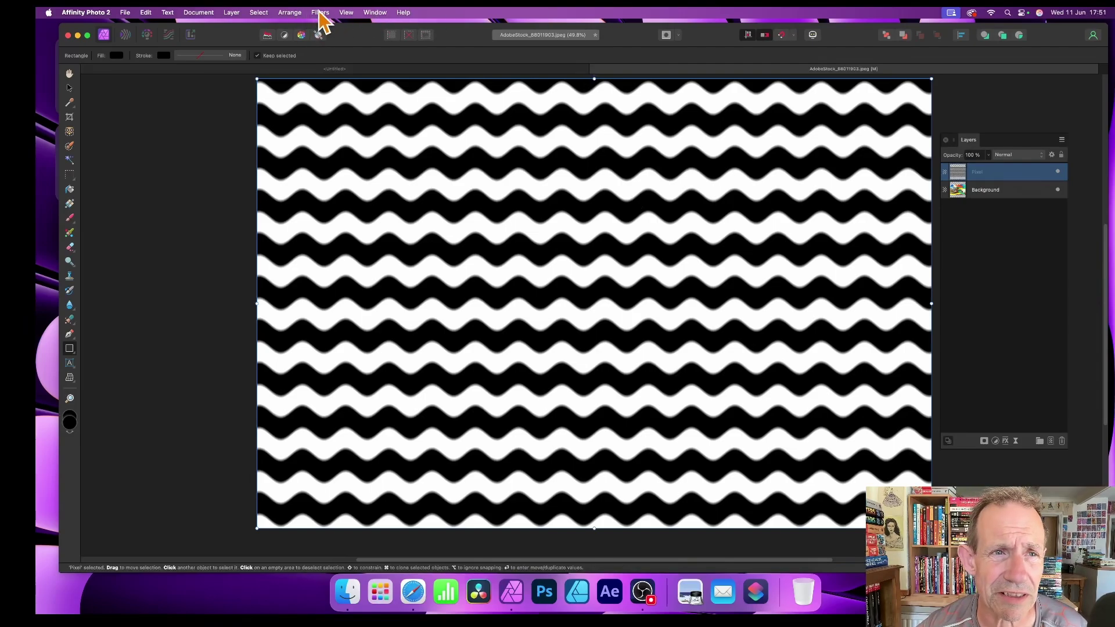
Open Gaussian Blur on the wave pattern and raise the radius to about 44 px.
click(321, 12)
mouse_move(325, 43)
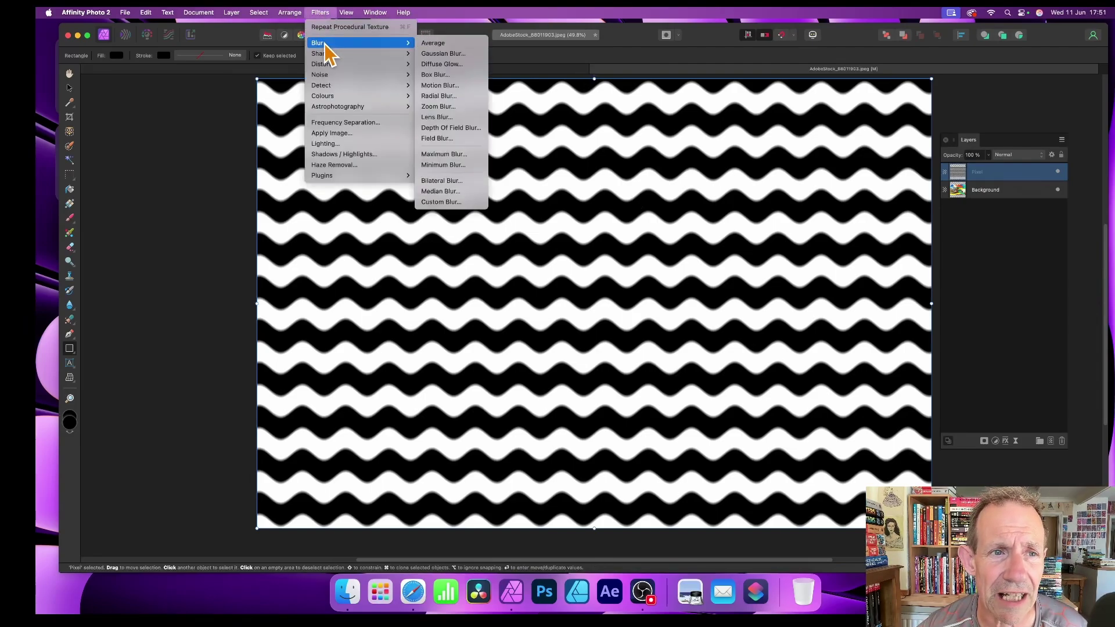
click(456, 60)
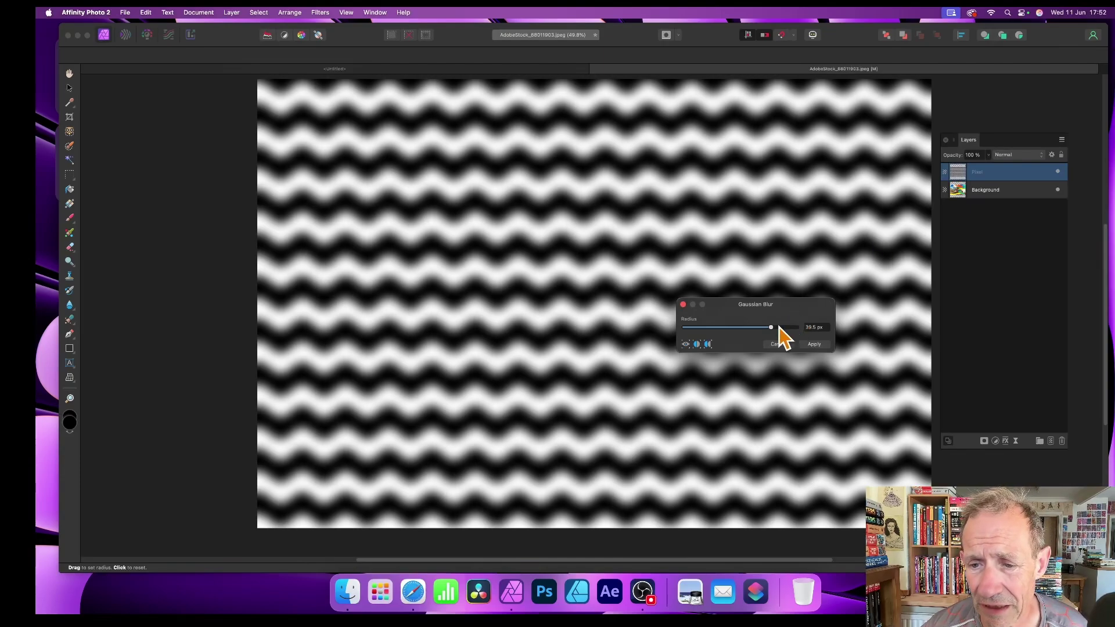
drag(772, 328, 778, 329)
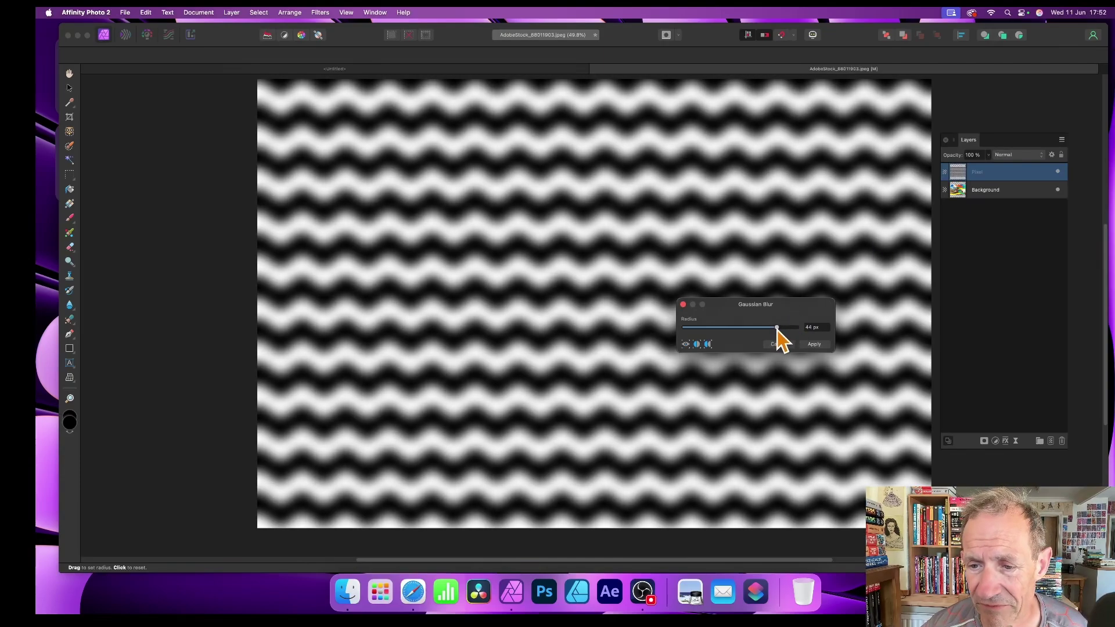
Apply the blur, send the wave layer below the Background, and select the photo layer.
click(824, 346)
key(m)
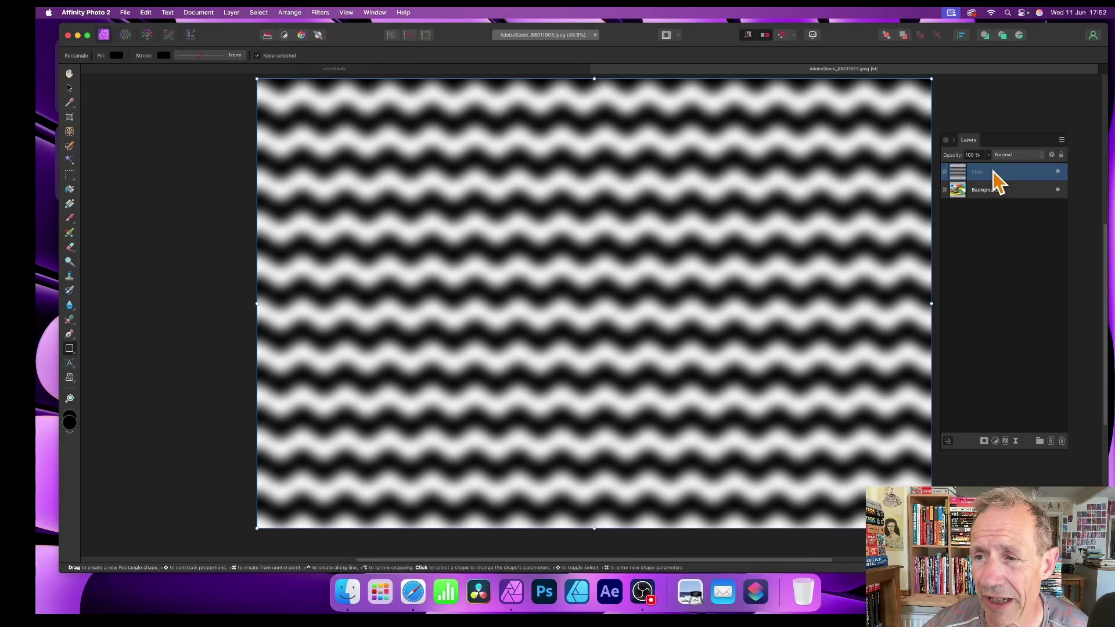
shift+click(978, 194)
super+click(978, 195)
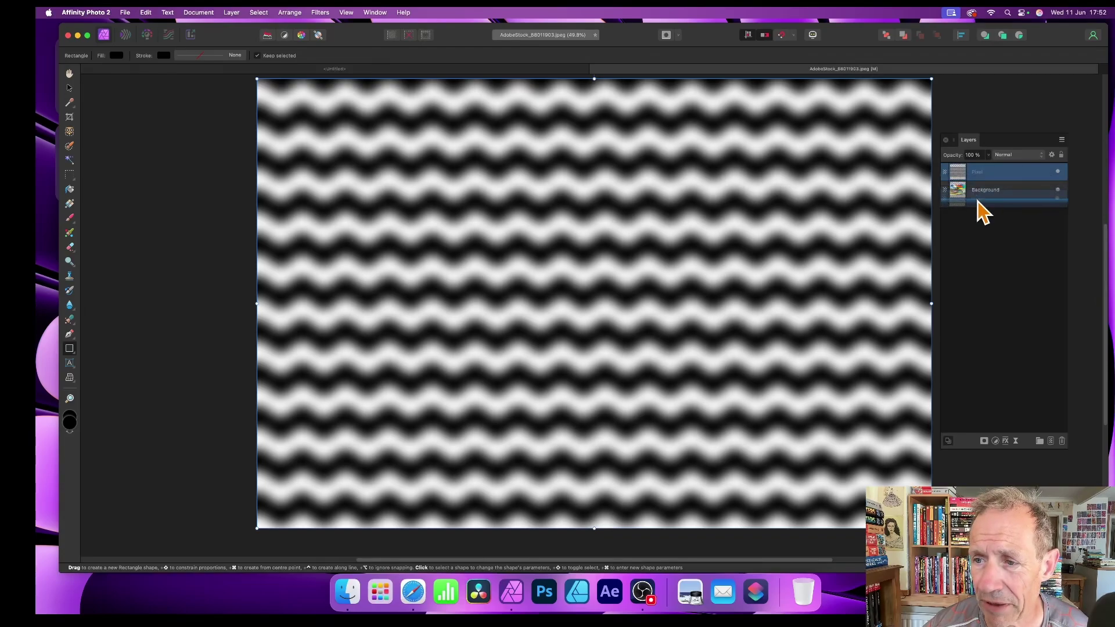
key(super+bracketleft)
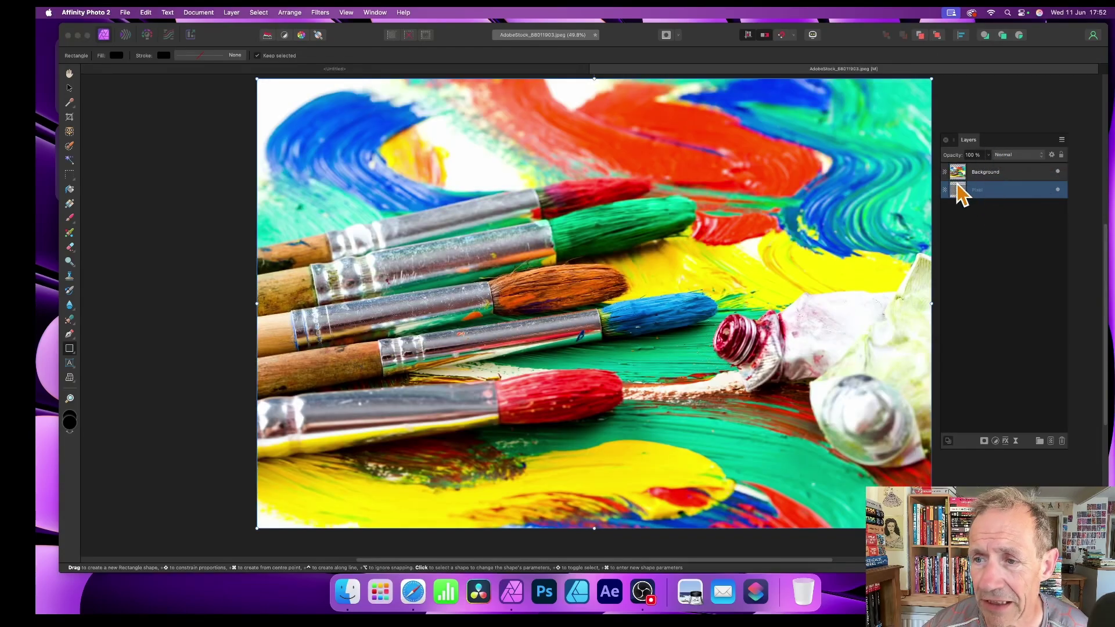
click(987, 172)
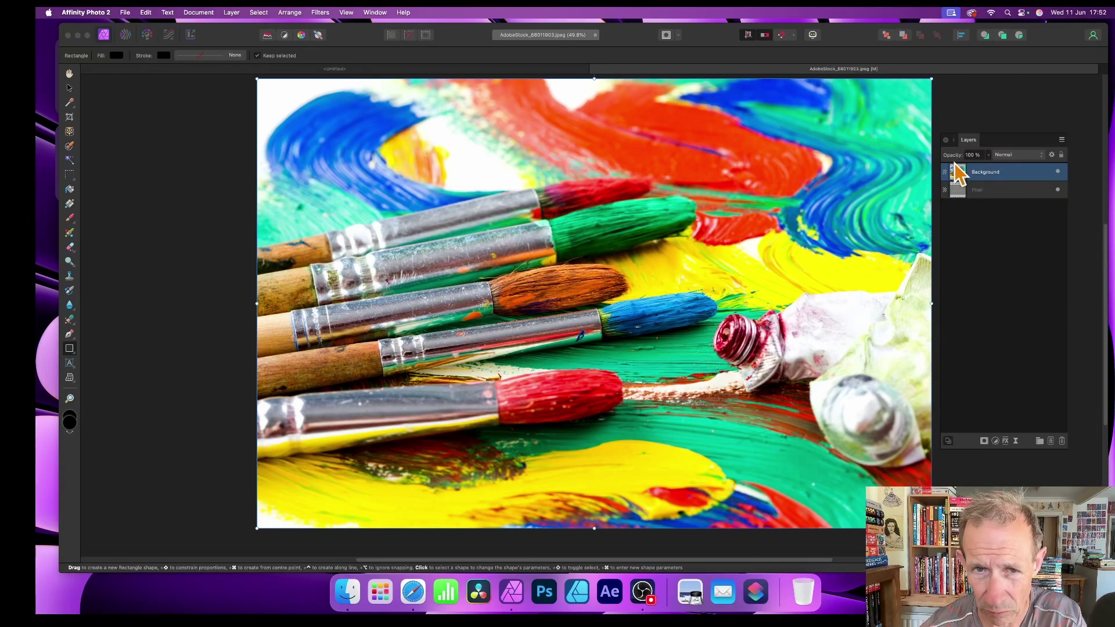
Open the Filters menu to reach the Distort filters.
click(321, 13)
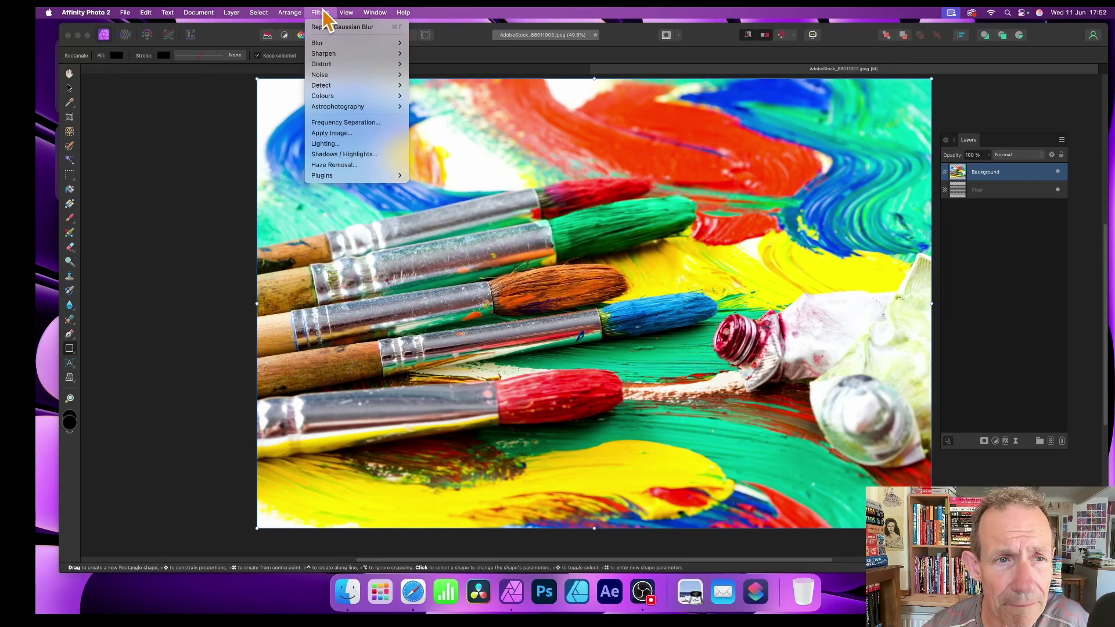
Apply a Displace filter using Load Map From Layers Beneath at 512 px strength.
mouse_move(334, 65)
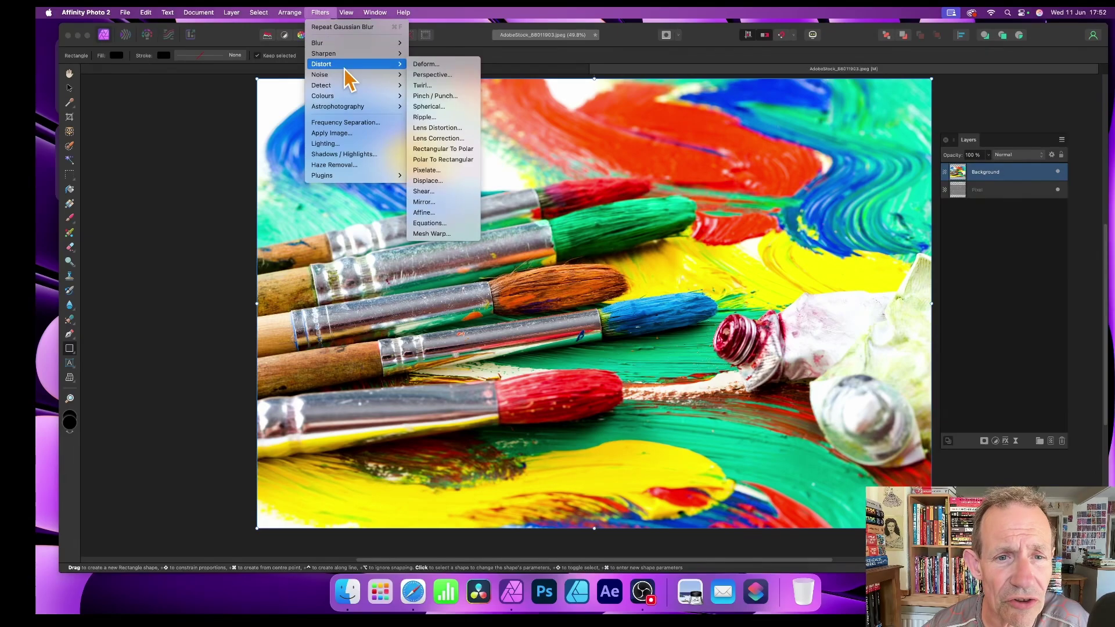
click(458, 181)
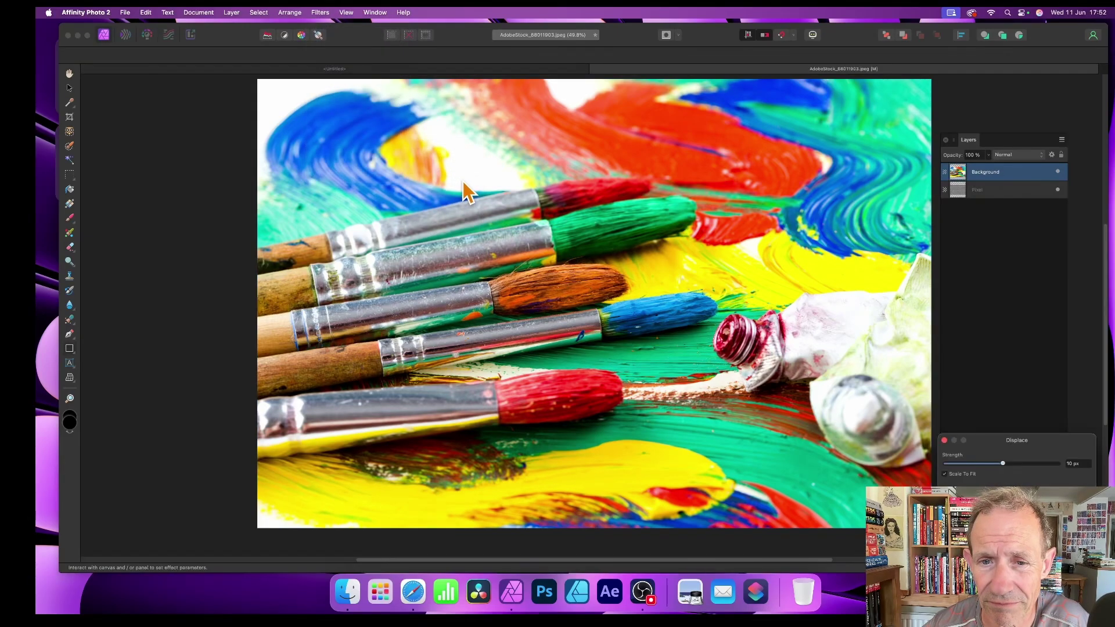
drag(1030, 455, 629, 192)
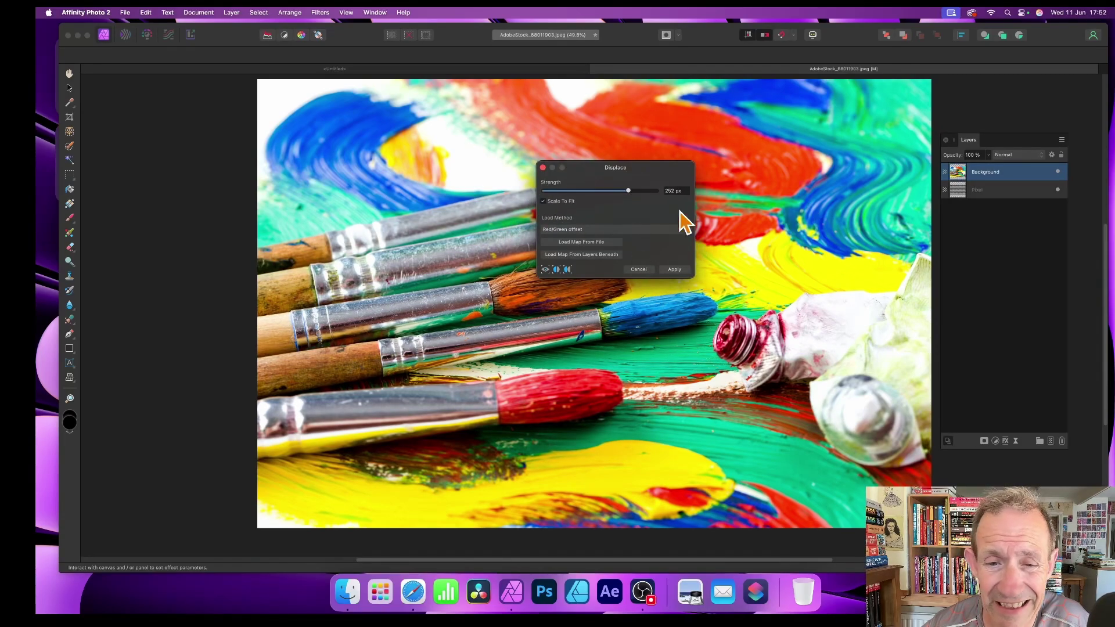
click(602, 256)
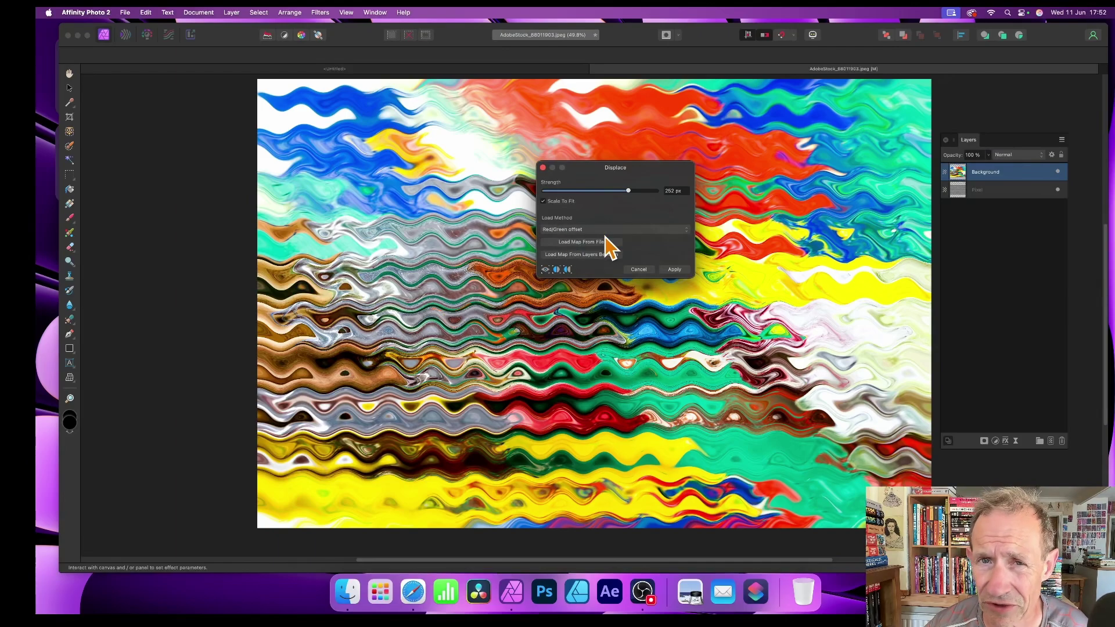
click(575, 257)
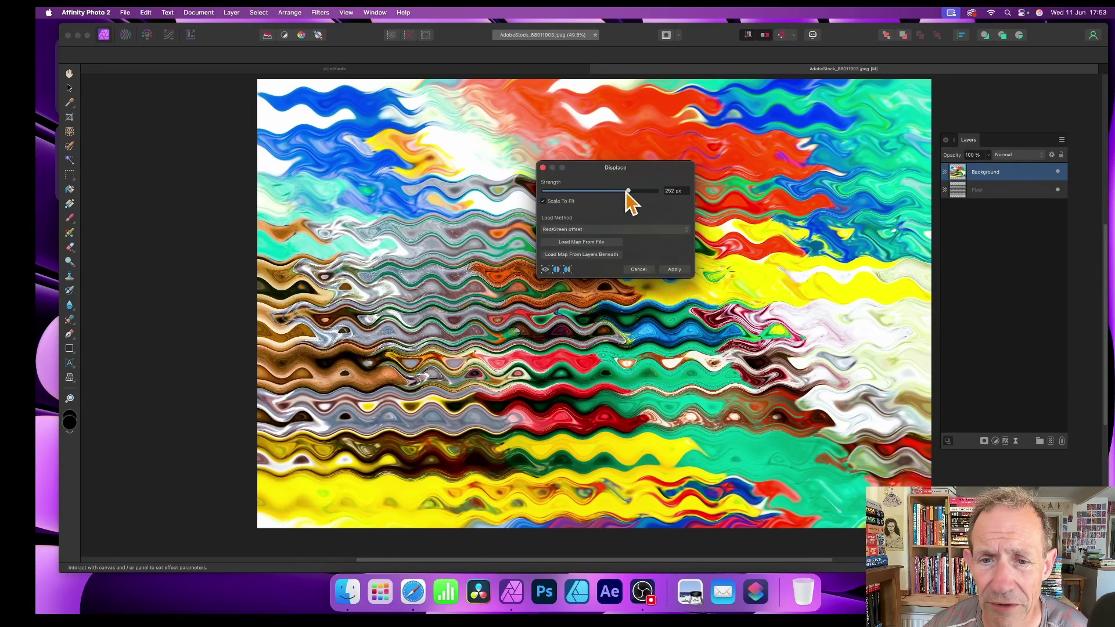
drag(628, 192, 664, 202)
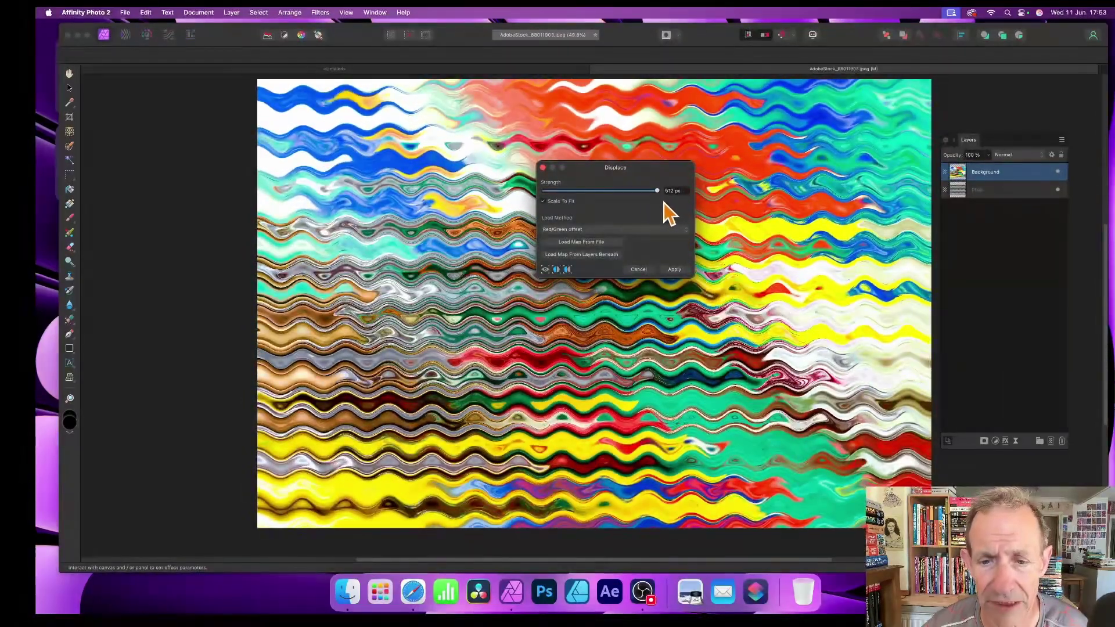
click(674, 270)
key(m)
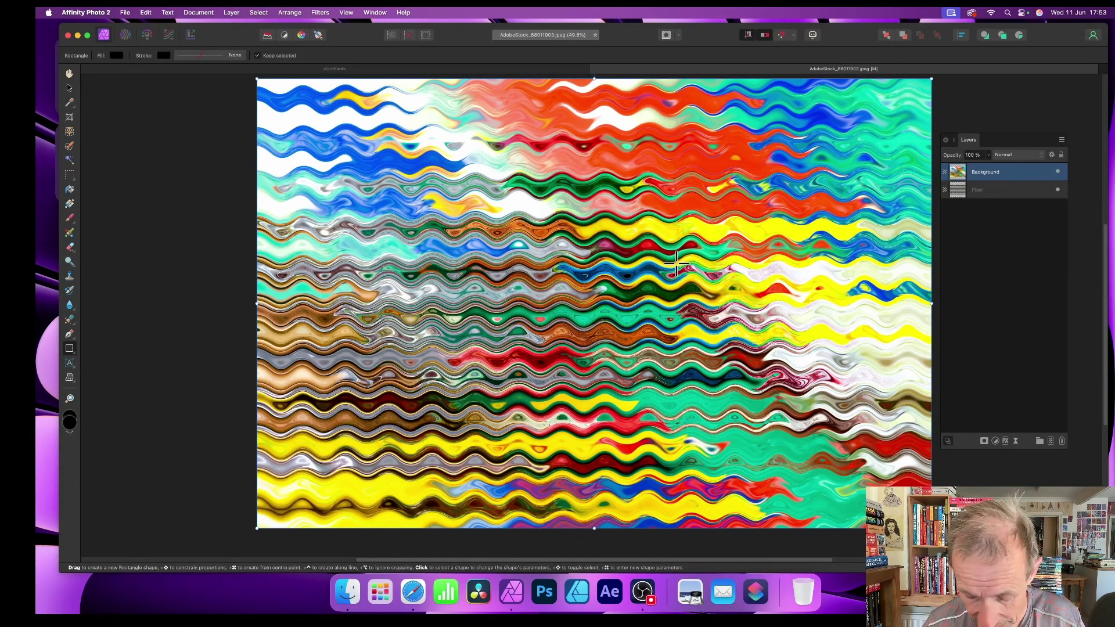
Undo the displacement, hide the Background photo, and select the wave texture layer.
key(super+z)
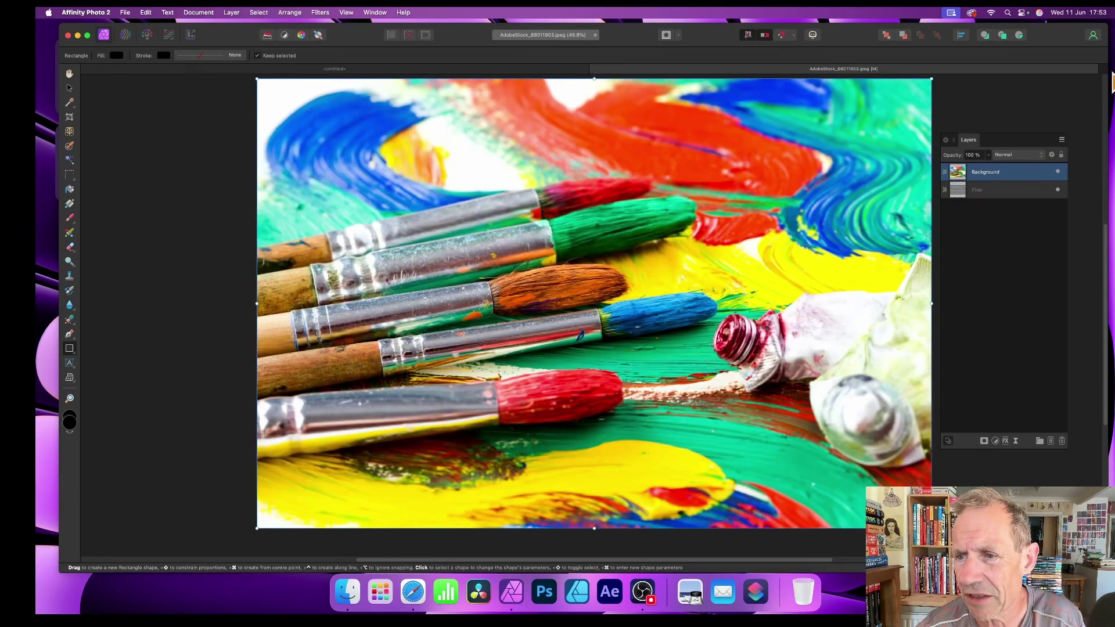
click(1058, 171)
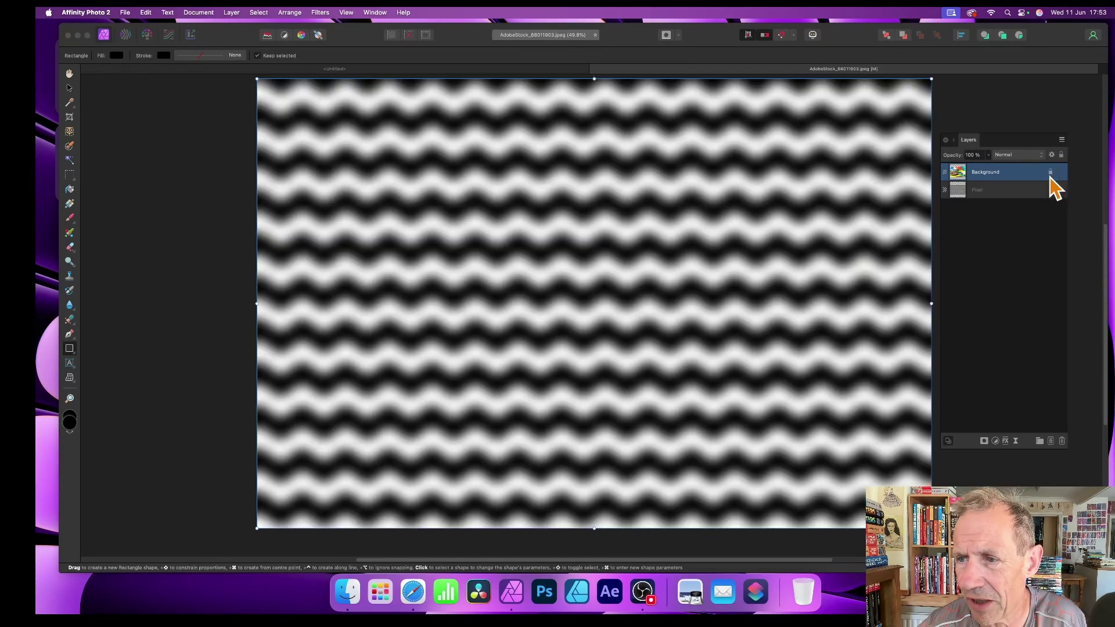
click(1026, 190)
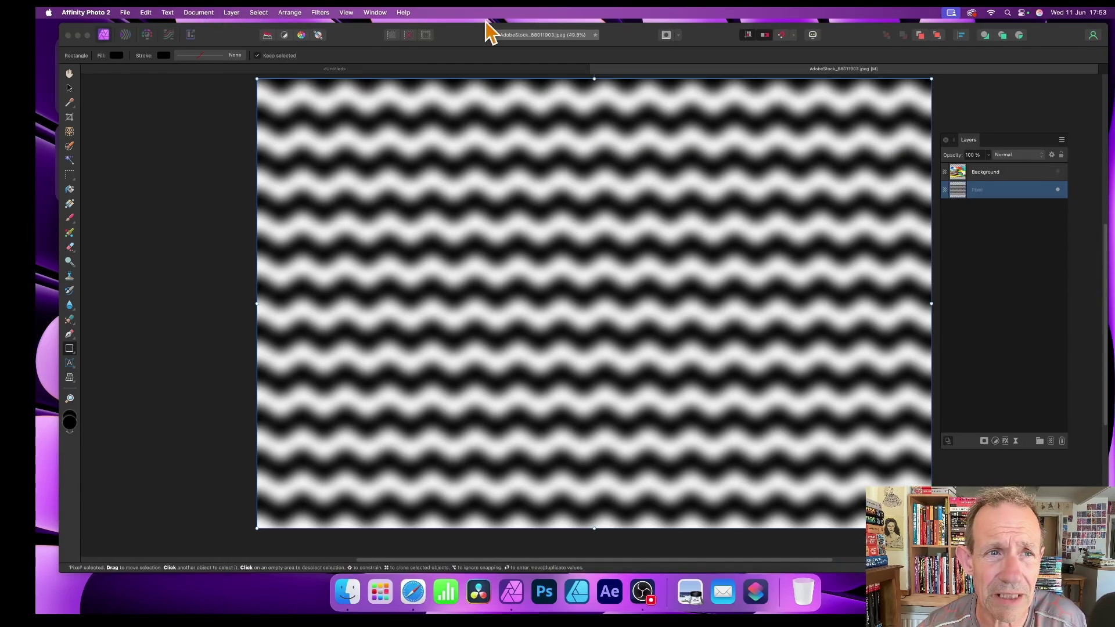
click(319, 13)
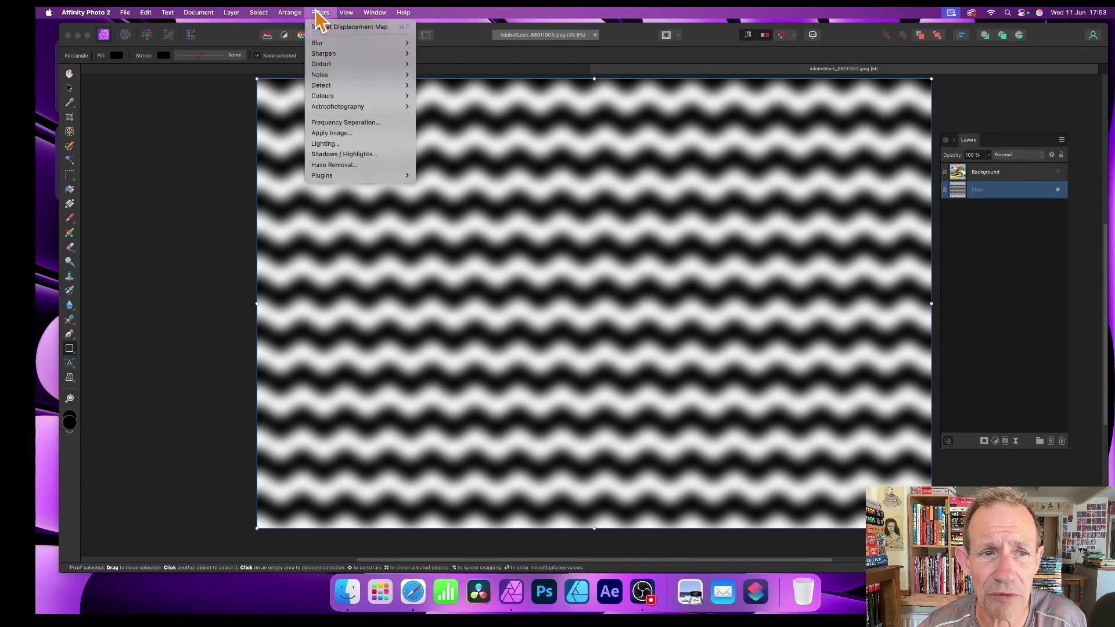
mouse_move(323, 66)
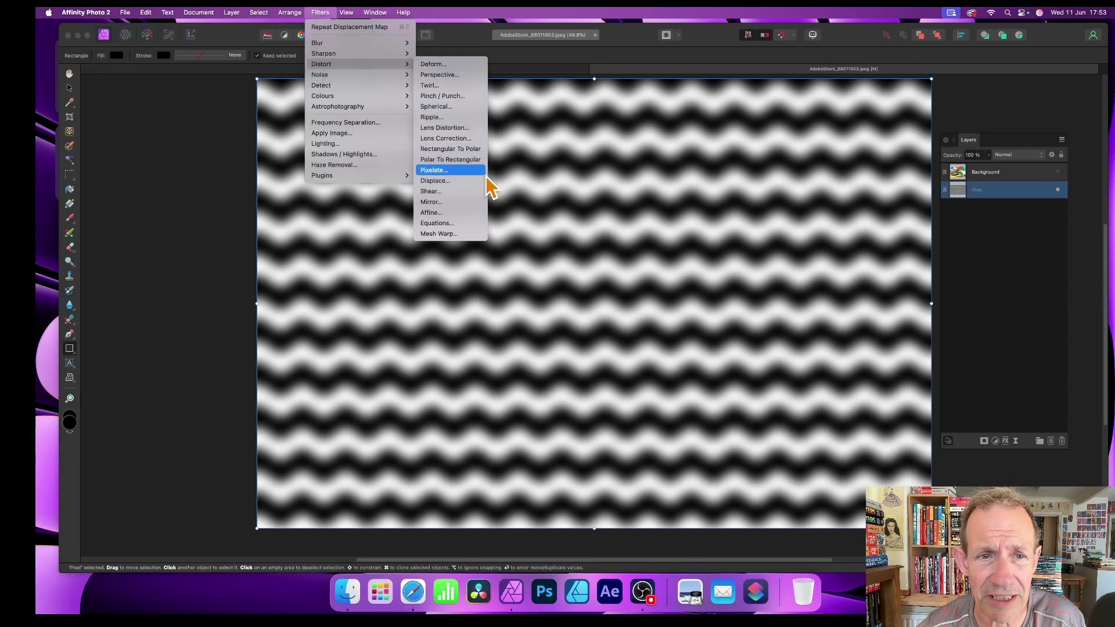
click(643, 208)
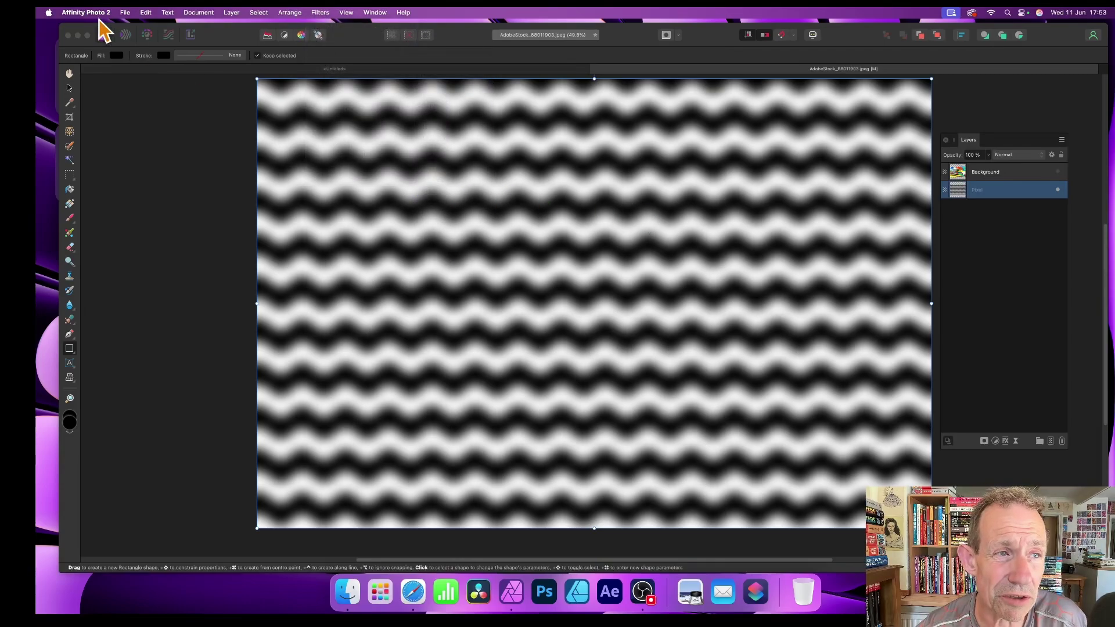
In the Liquify Persona, push-forward across the waves with a ~2176 px brush and apply.
click(126, 36)
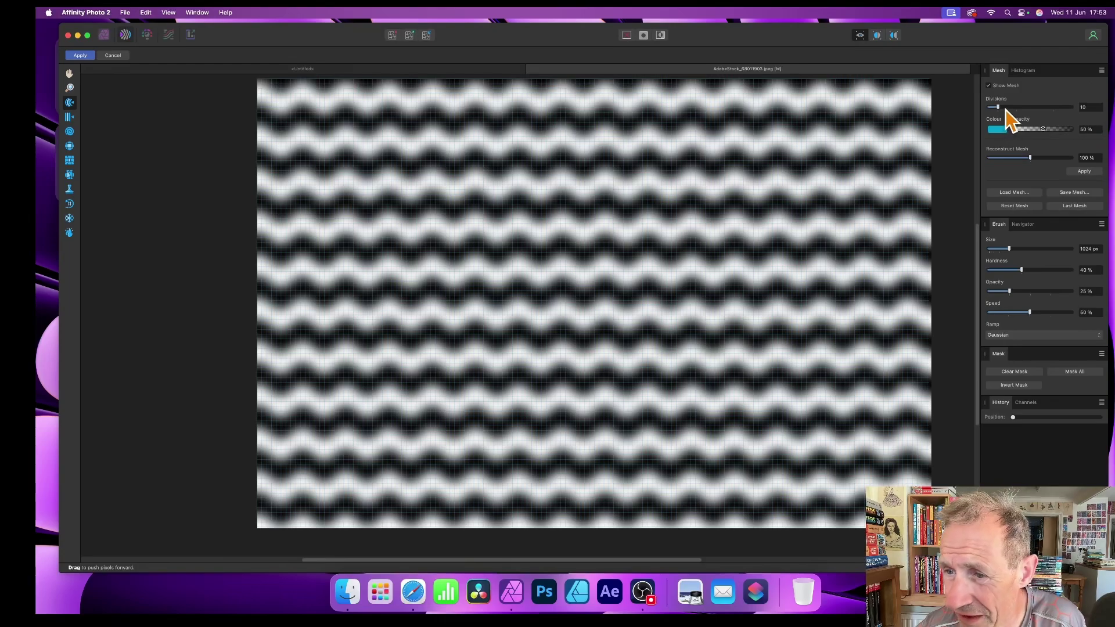
drag(1021, 249, 1033, 250)
mouse_move(568, 102)
mouse_down()
mouse_move(568, 167)
mouse_move(577, 52)
mouse_move(577, 249)
mouse_move(598, 75)
mouse_move(590, 299)
mouse_move(593, 112)
mouse_move(600, 453)
mouse_up()
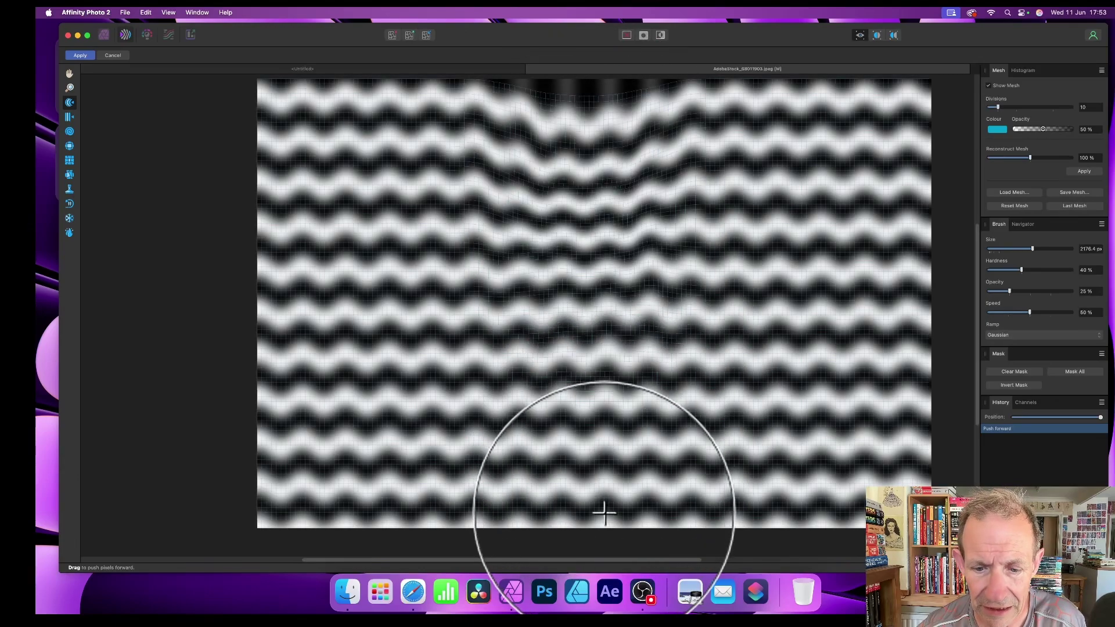
mouse_move(604, 512)
mouse_down()
mouse_move(609, 284)
mouse_move(730, 394)
mouse_move(749, 213)
mouse_move(747, 310)
mouse_move(742, 382)
mouse_move(740, 197)
mouse_move(765, 139)
mouse_move(768, 247)
mouse_move(775, 134)
mouse_move(793, 406)
mouse_move(820, 299)
mouse_move(859, 436)
mouse_move(858, 320)
mouse_move(846, 374)
mouse_move(858, 318)
mouse_move(836, 192)
mouse_up()
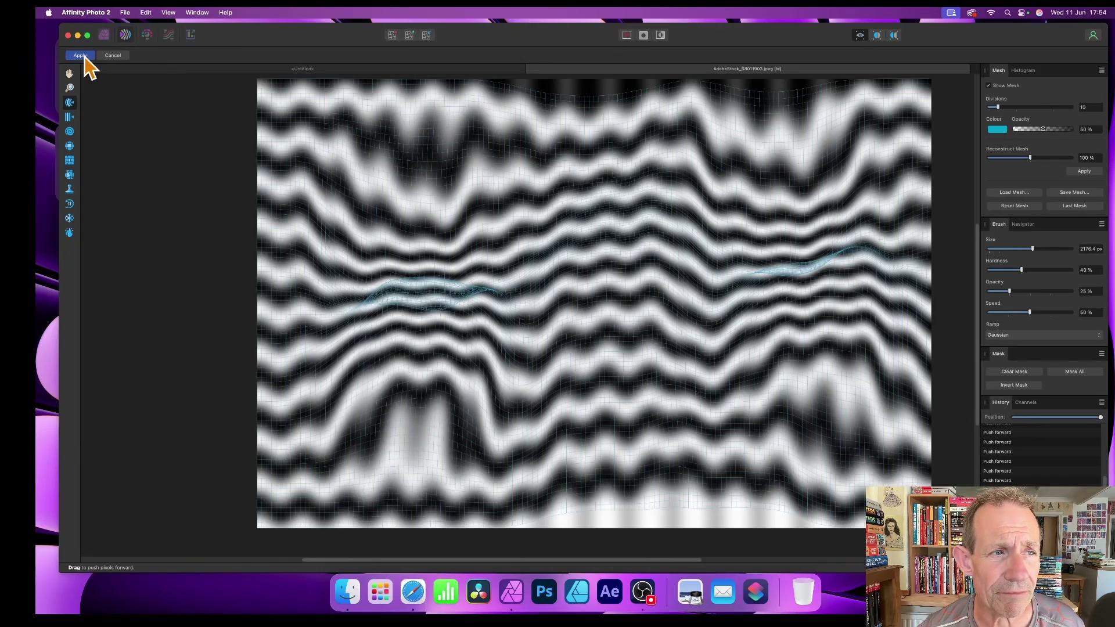
click(81, 55)
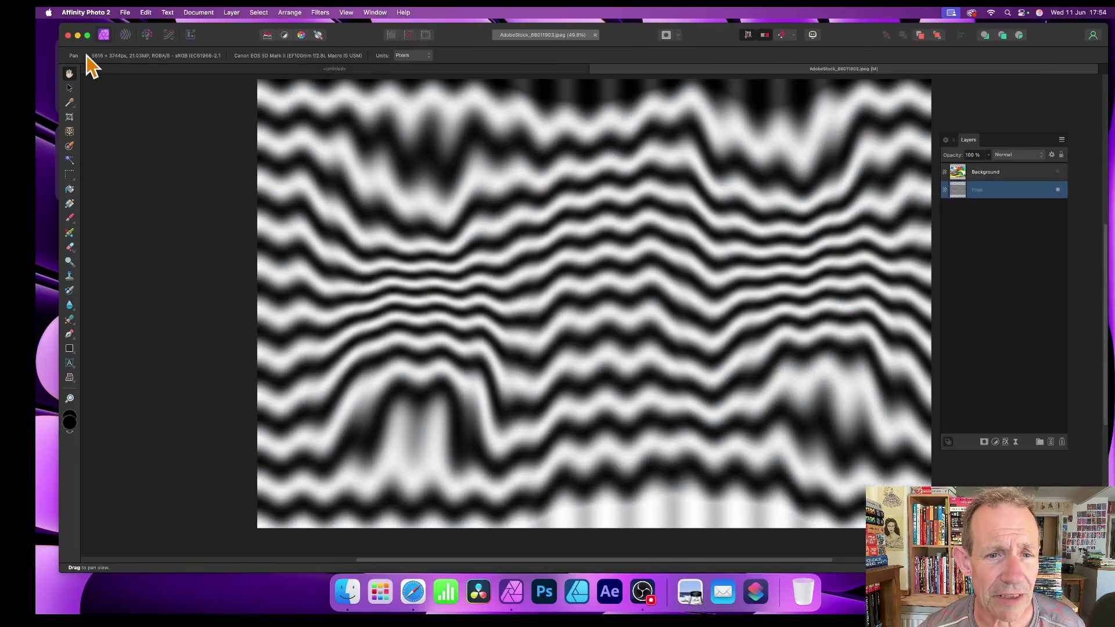
Show and select the Background photo layer, keeping the wave layer hidden.
click(1001, 171)
click(1058, 189)
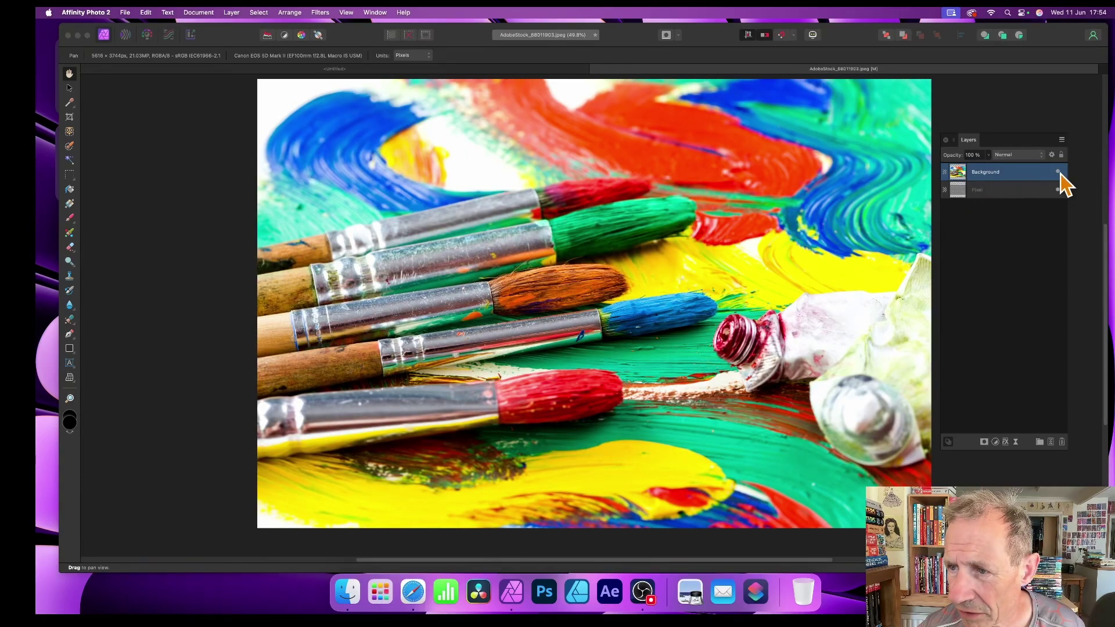
click(1058, 172)
click(1057, 172)
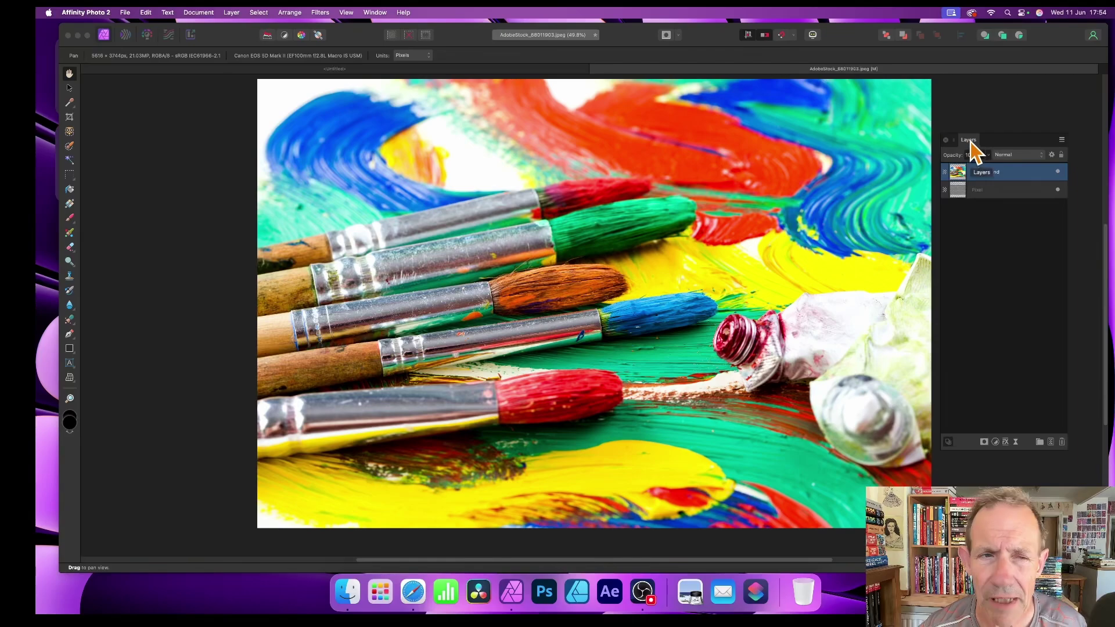
Set up Displace with the liquified layer beneath as the map at about 402 px strength.
click(320, 12)
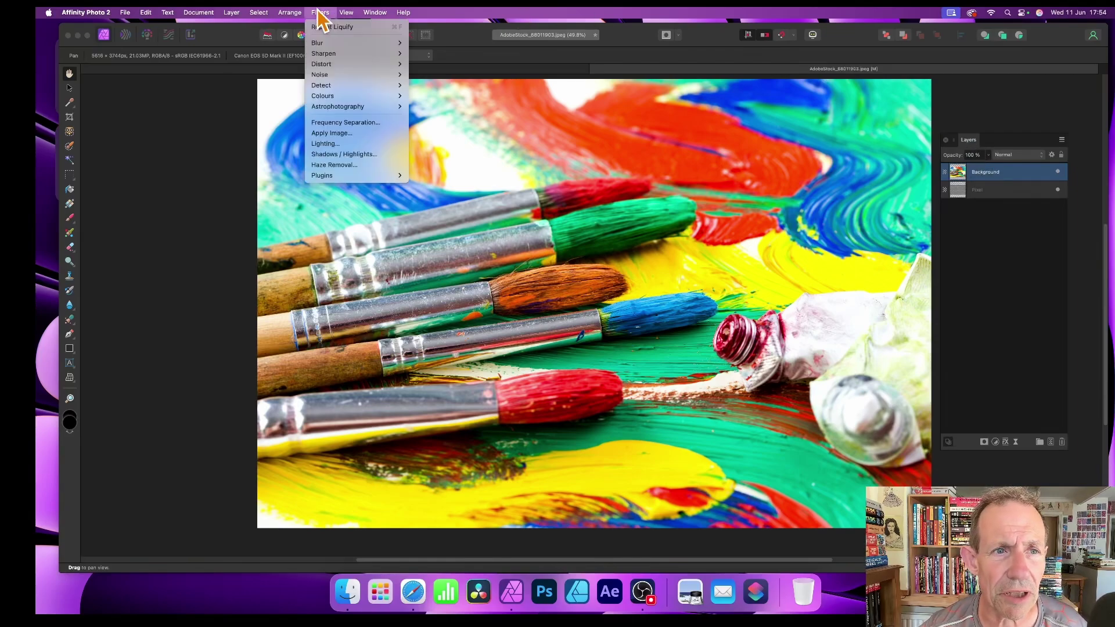
mouse_move(334, 64)
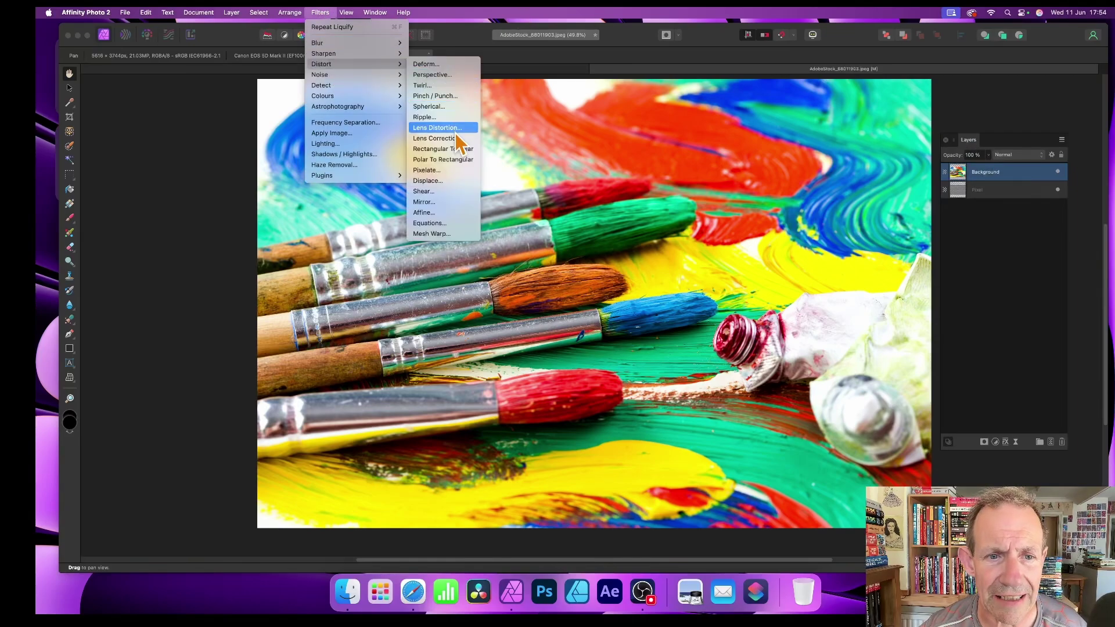
click(445, 182)
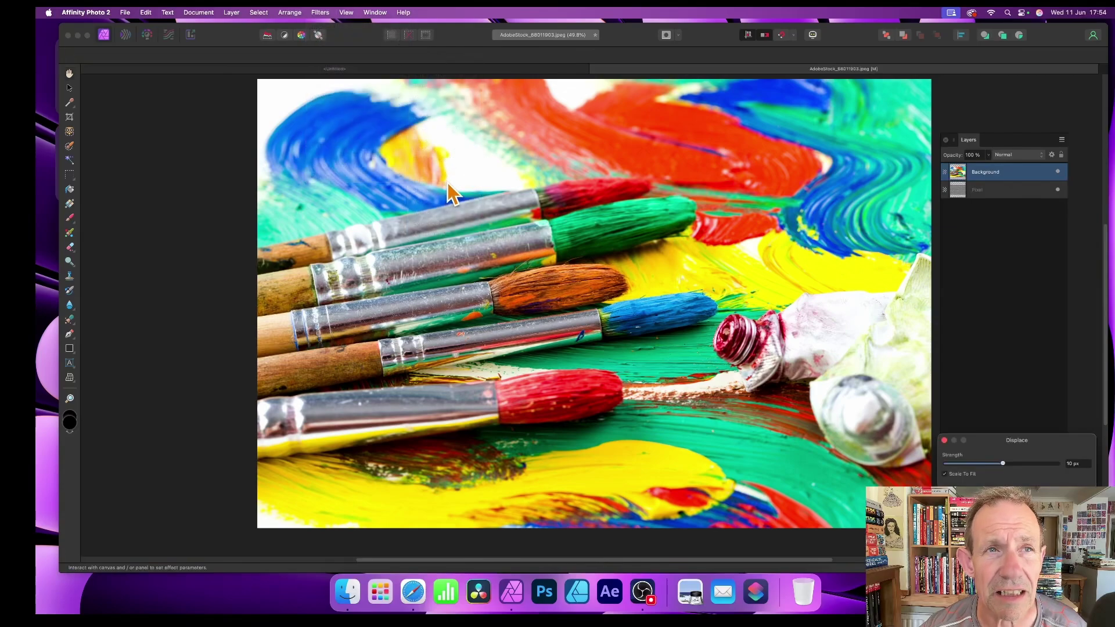
drag(1030, 443, 558, 144)
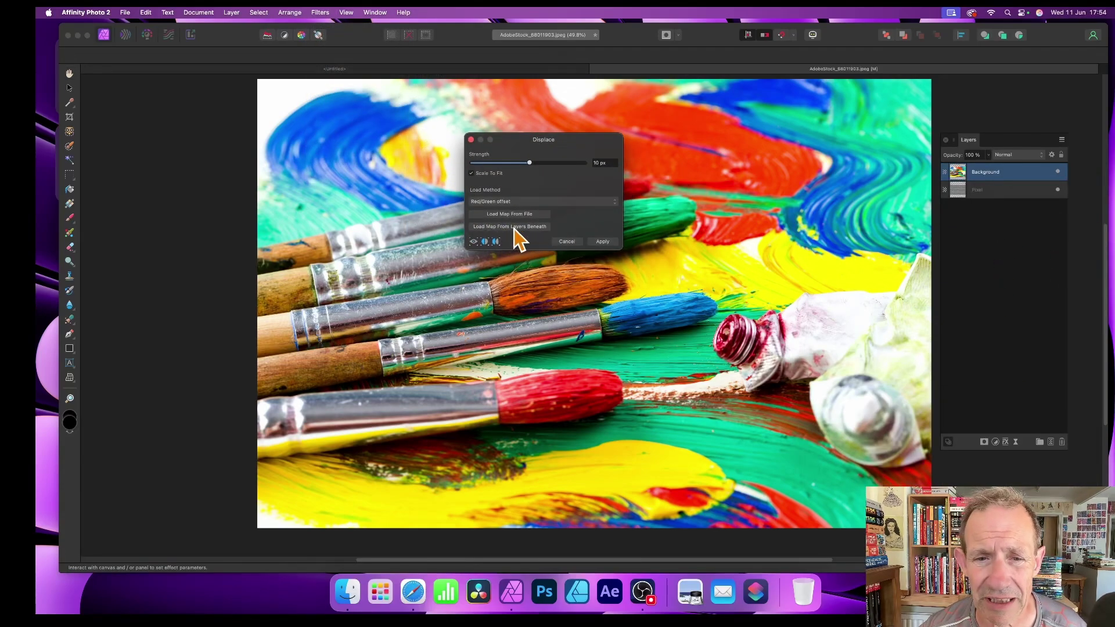
click(500, 227)
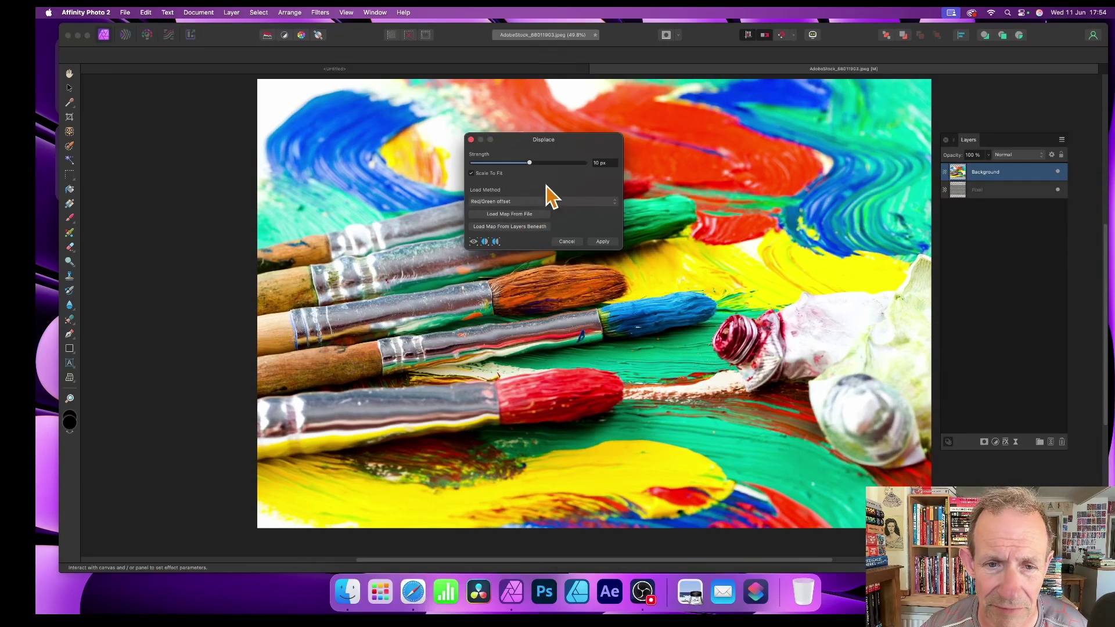
drag(529, 163, 572, 163)
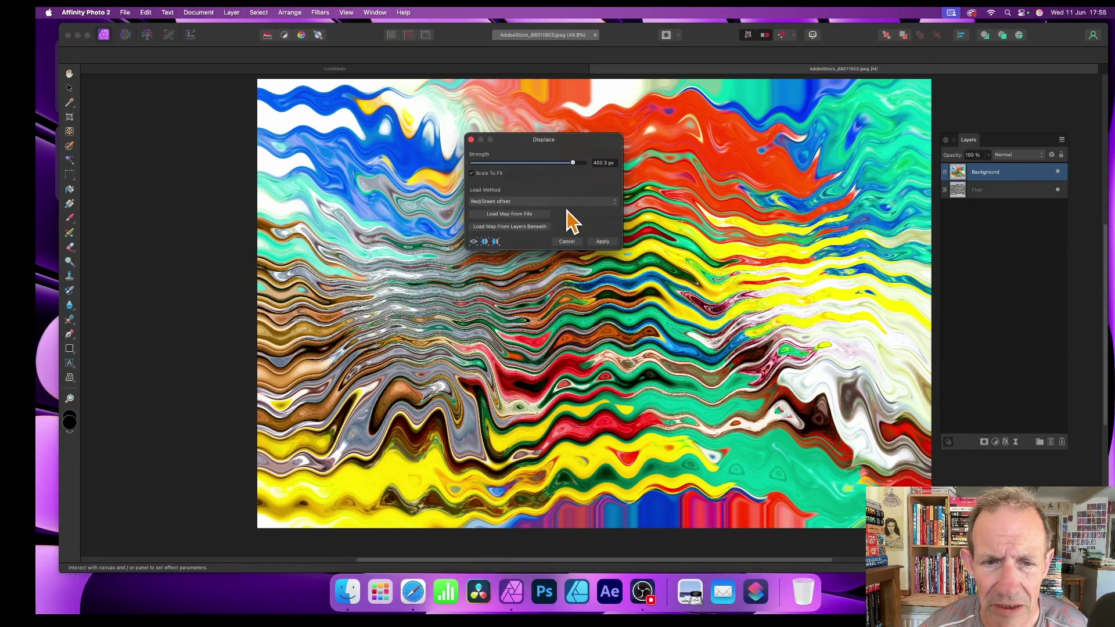
Commit the 402.3 px Displace, then apply Repeat Displacement Map to tangle the waves further.
click(602, 242)
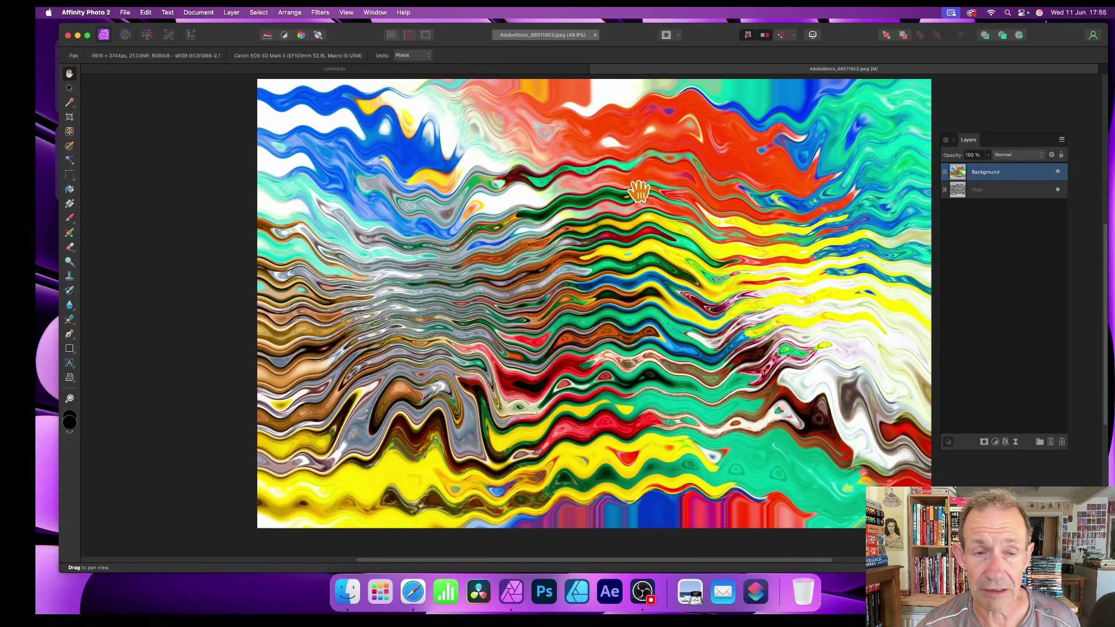
click(320, 13)
click(324, 26)
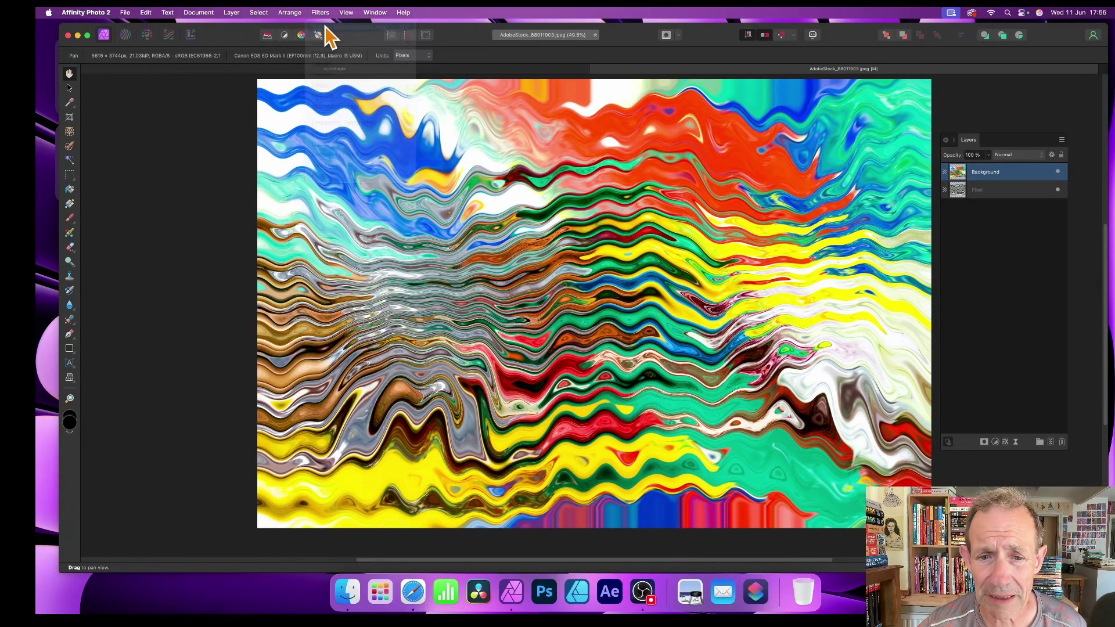